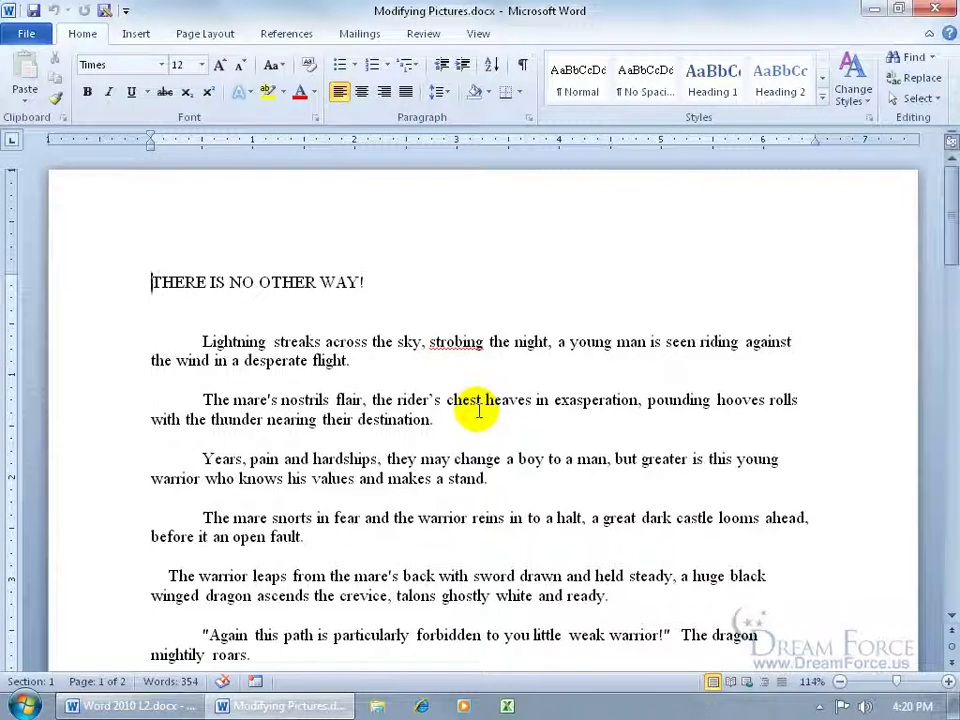
Step: Scroll down and put the cursor on the blank line below the winged dragon paragraph
drag(945, 236, 955, 295)
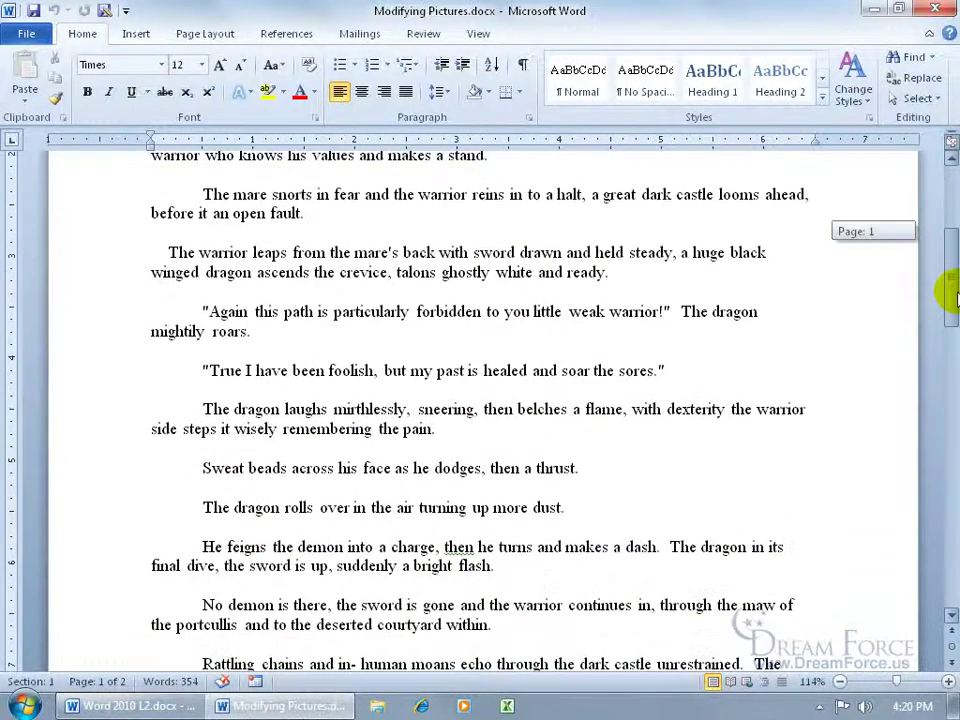
click(152, 289)
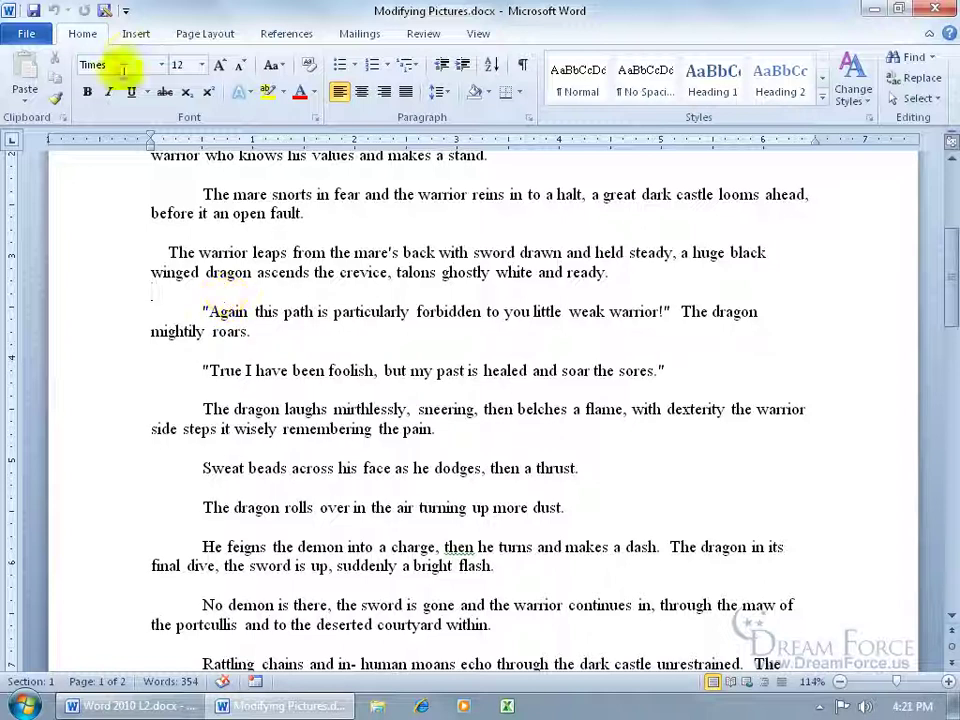
Step: Search the Clip Art pane for 'dragon'
click(136, 34)
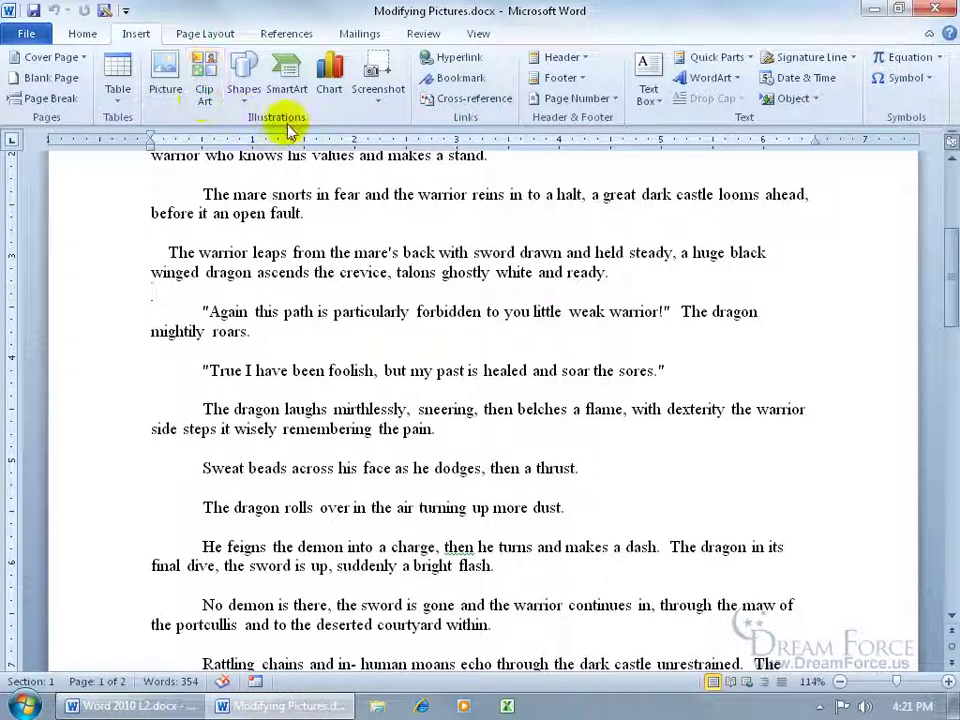
click(202, 78)
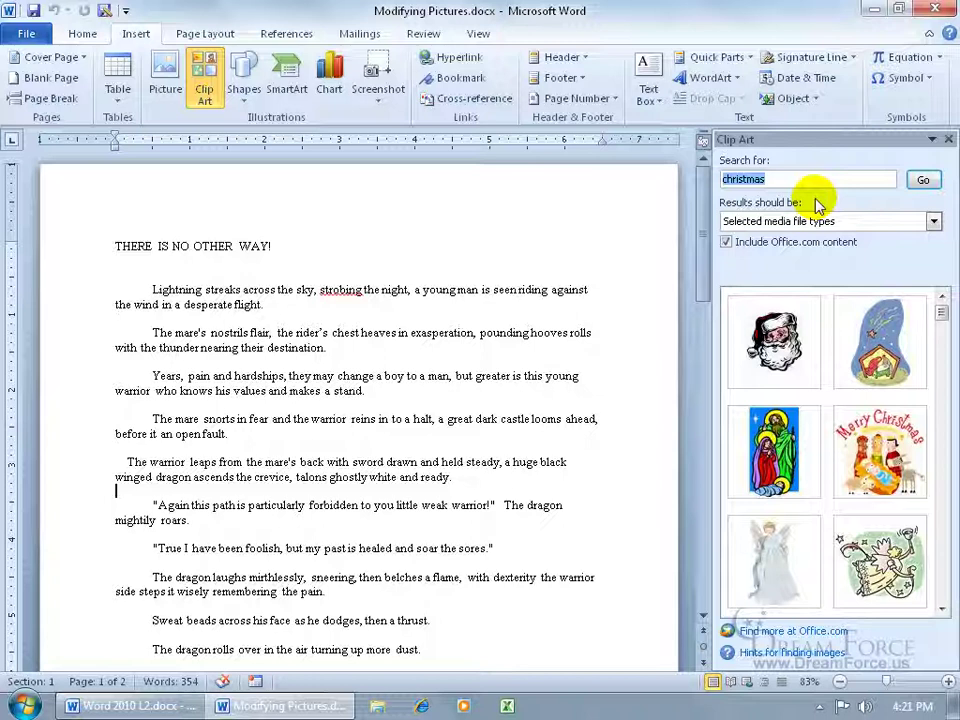
key(BackSpace)
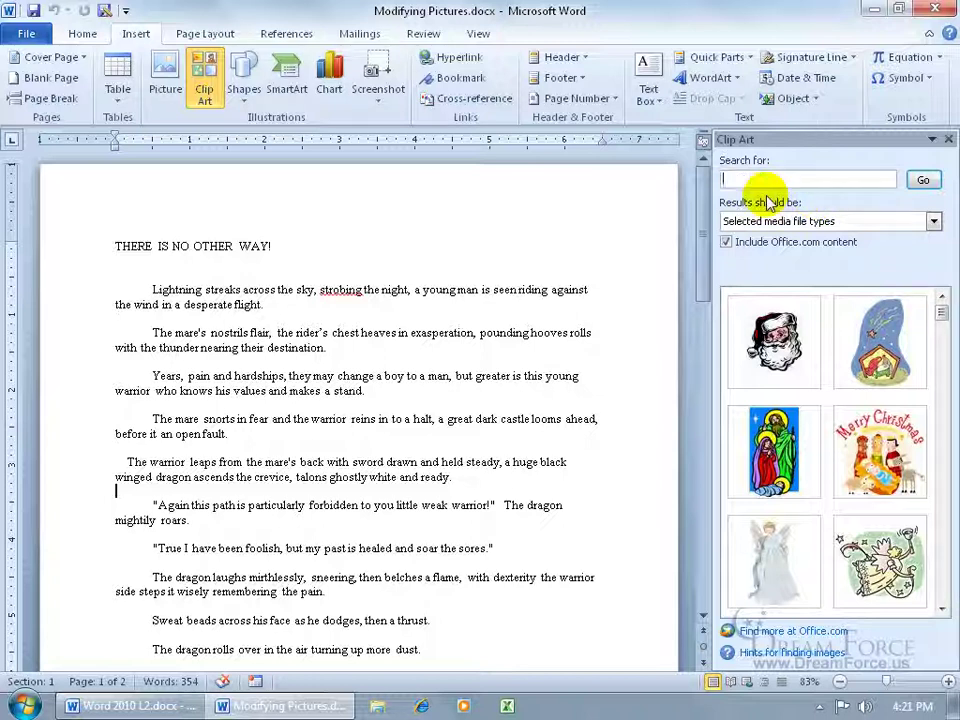
text(dragon)
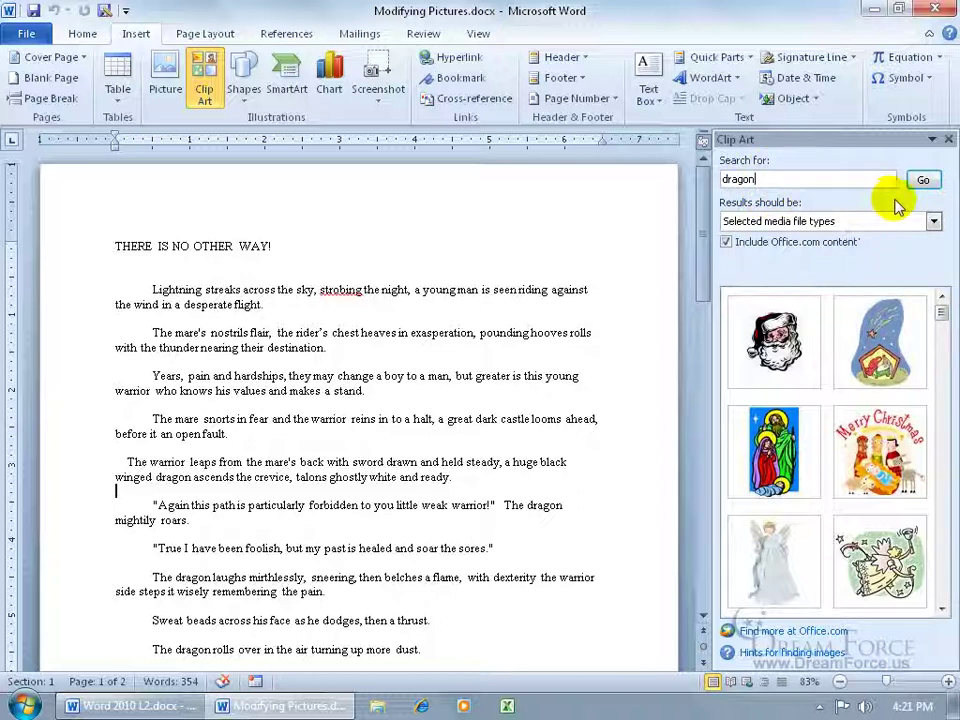
click(918, 185)
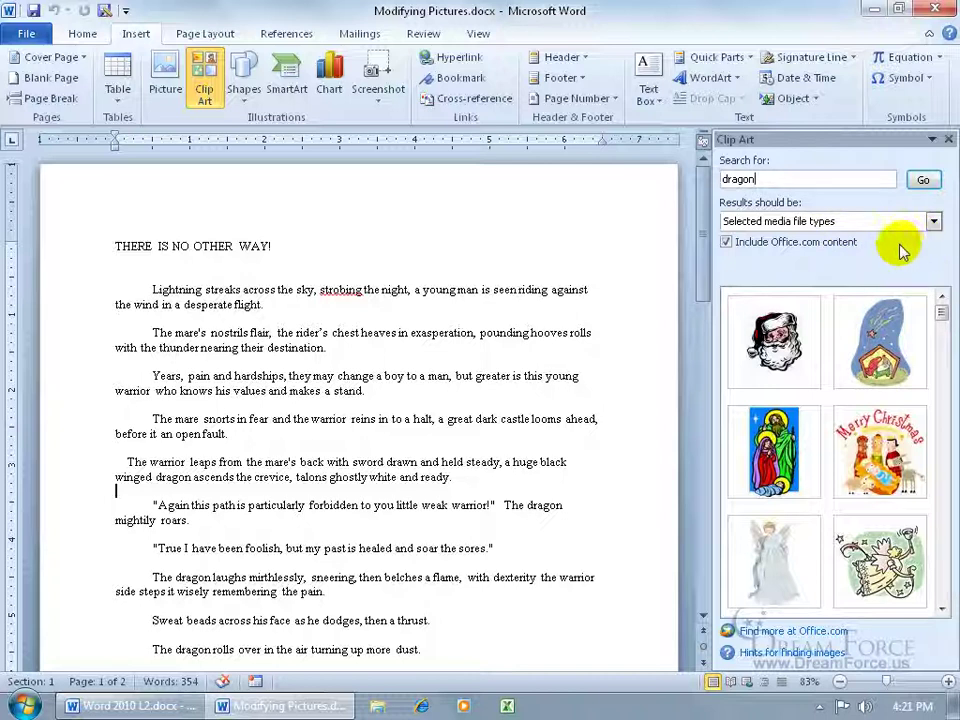
Step: Check the searched media types, rerun the search, and insert the red Chinese dragon clip
click(933, 221)
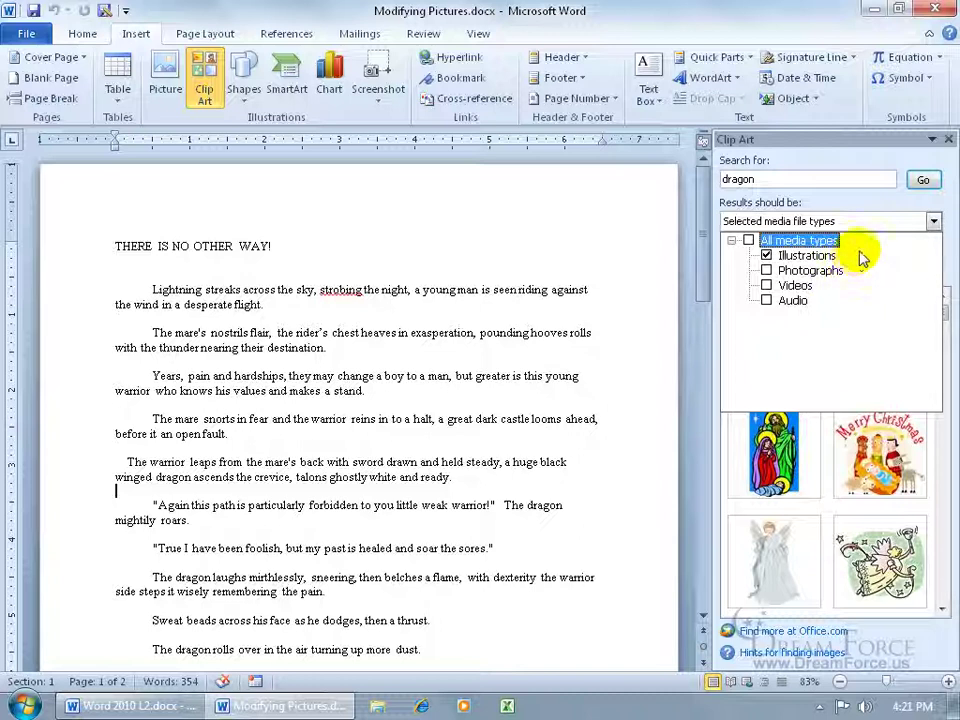
click(883, 202)
click(919, 179)
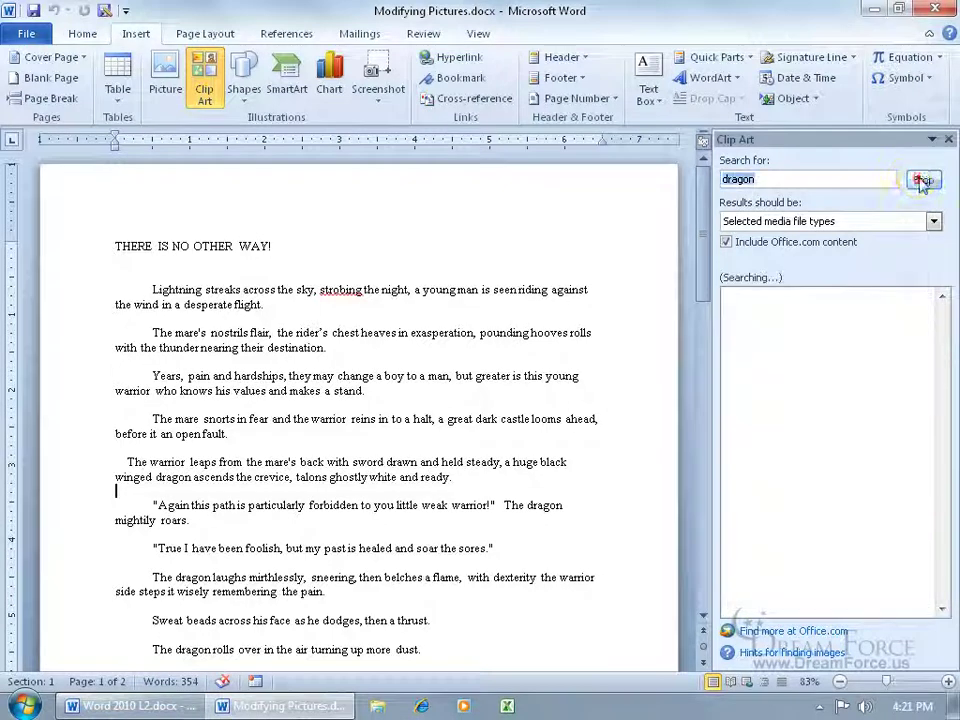
drag(943, 315, 945, 334)
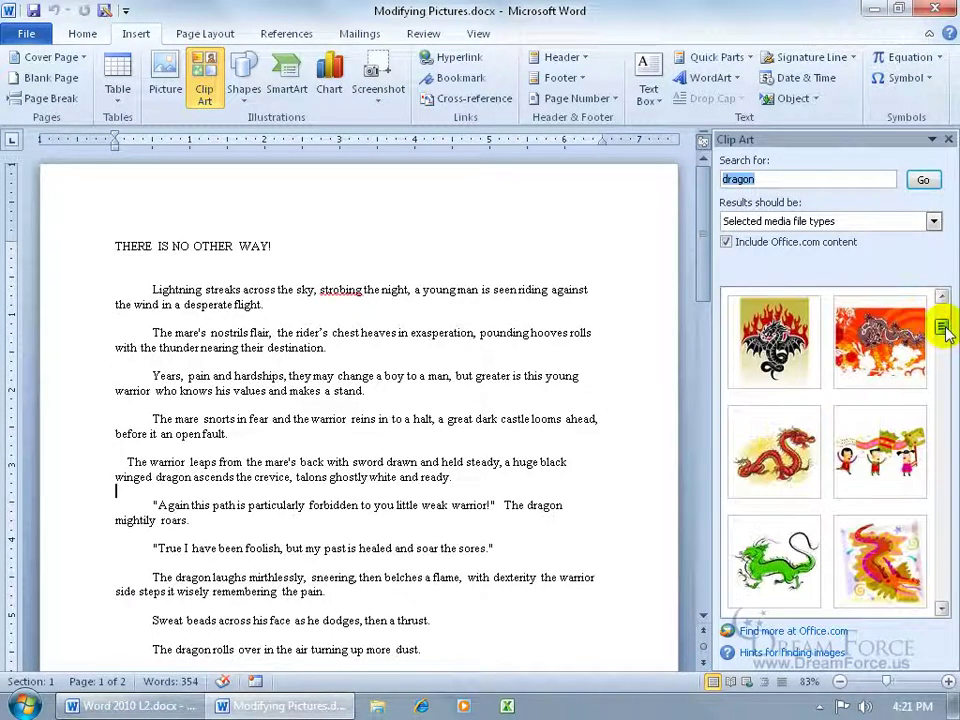
click(778, 472)
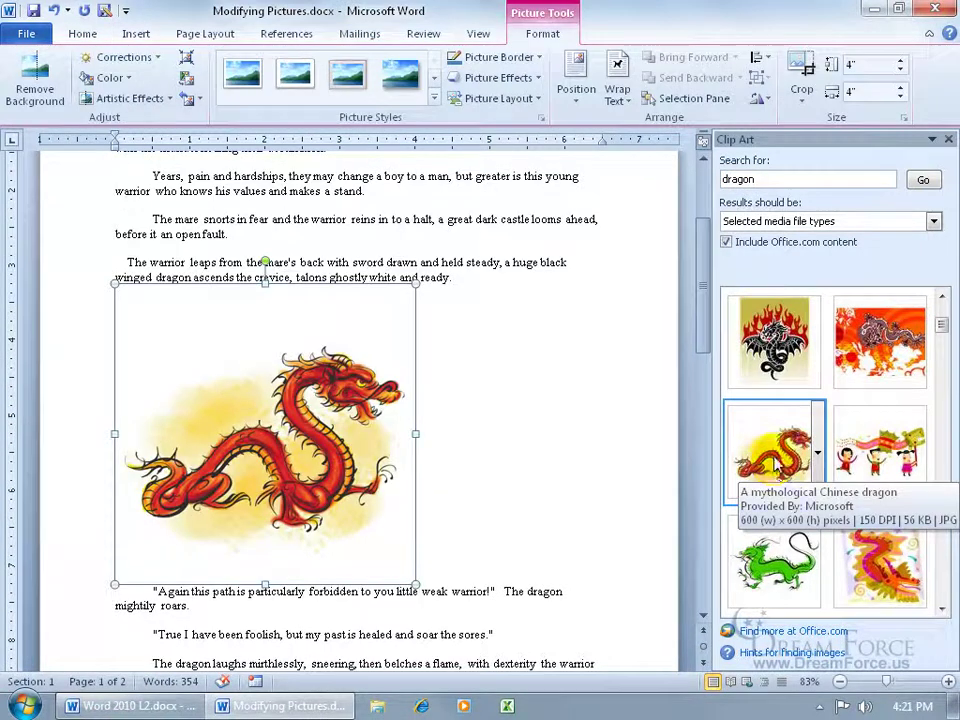
Step: Close the Clip Art pane and crop the blank space off the dragon's top and bottom to 2.85" high
click(948, 140)
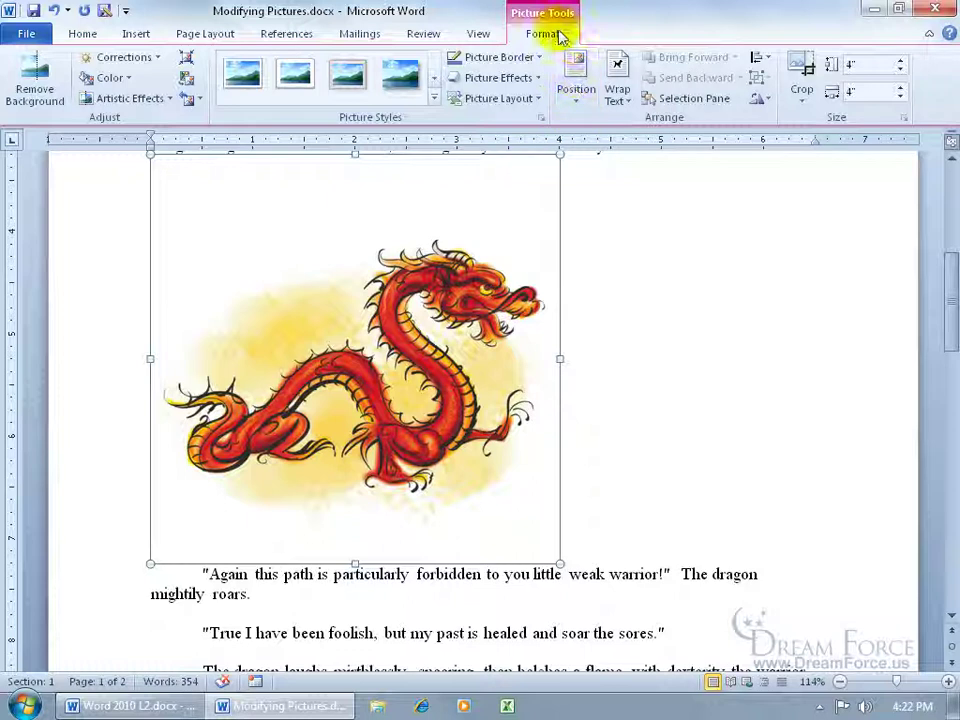
click(806, 72)
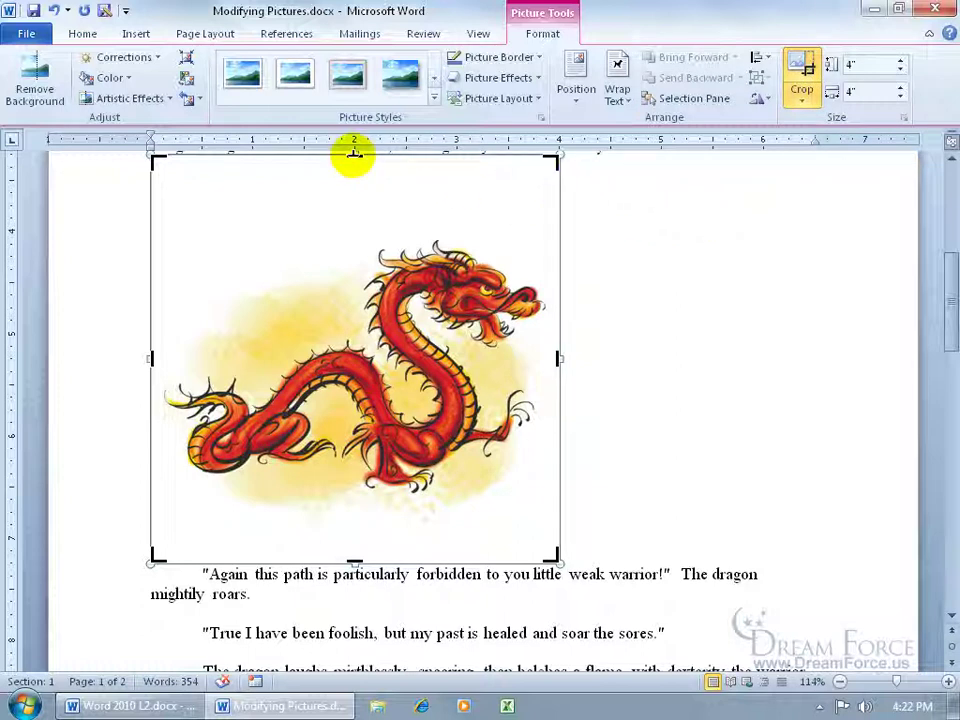
drag(354, 152, 354, 223)
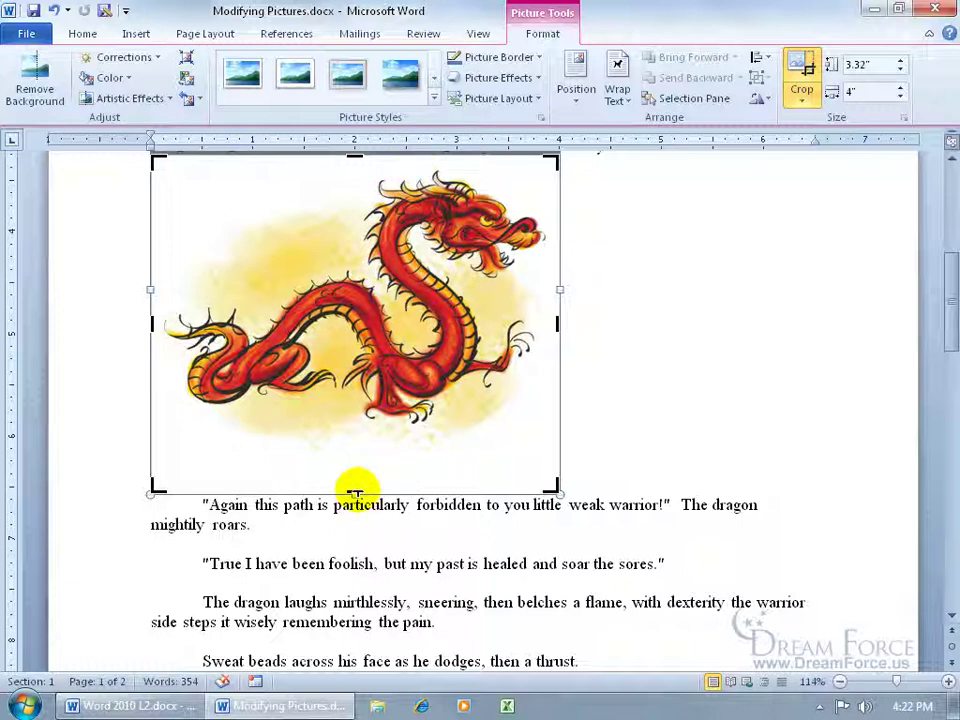
drag(355, 492, 357, 437)
drag(950, 335, 950, 322)
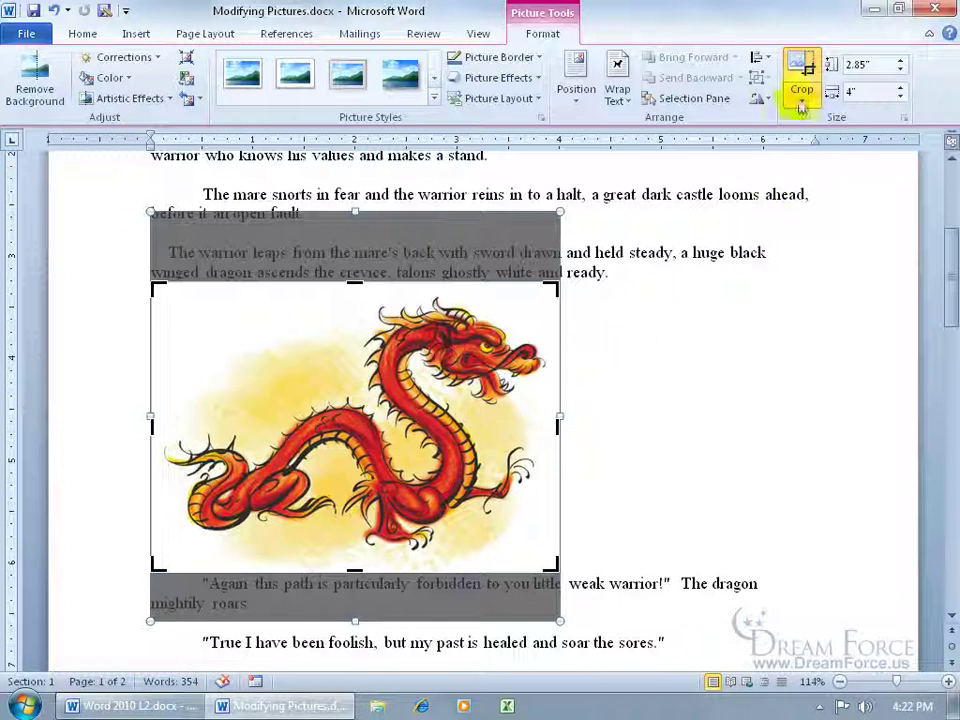
click(805, 64)
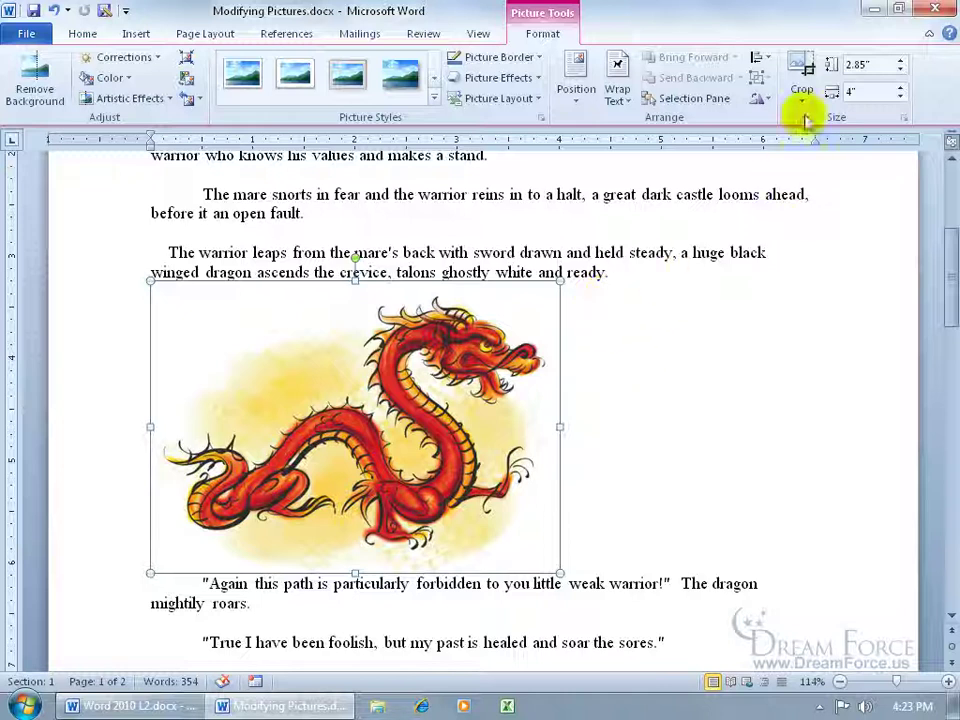
Step: Restore the cropped top and reset the dragon picture to its original 4" size
click(804, 66)
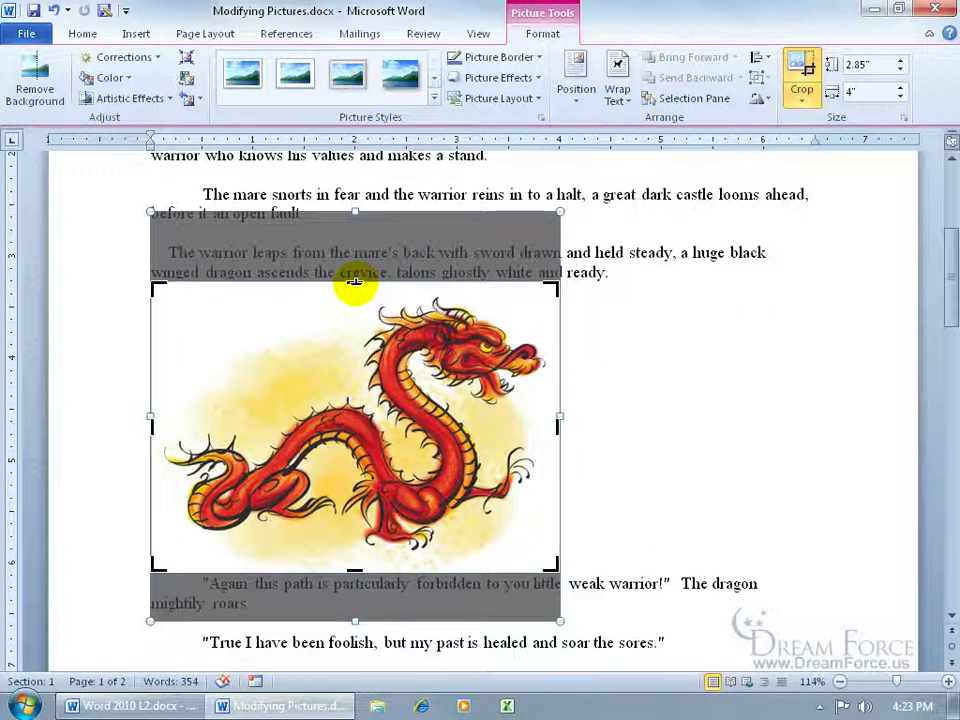
drag(354, 287, 357, 210)
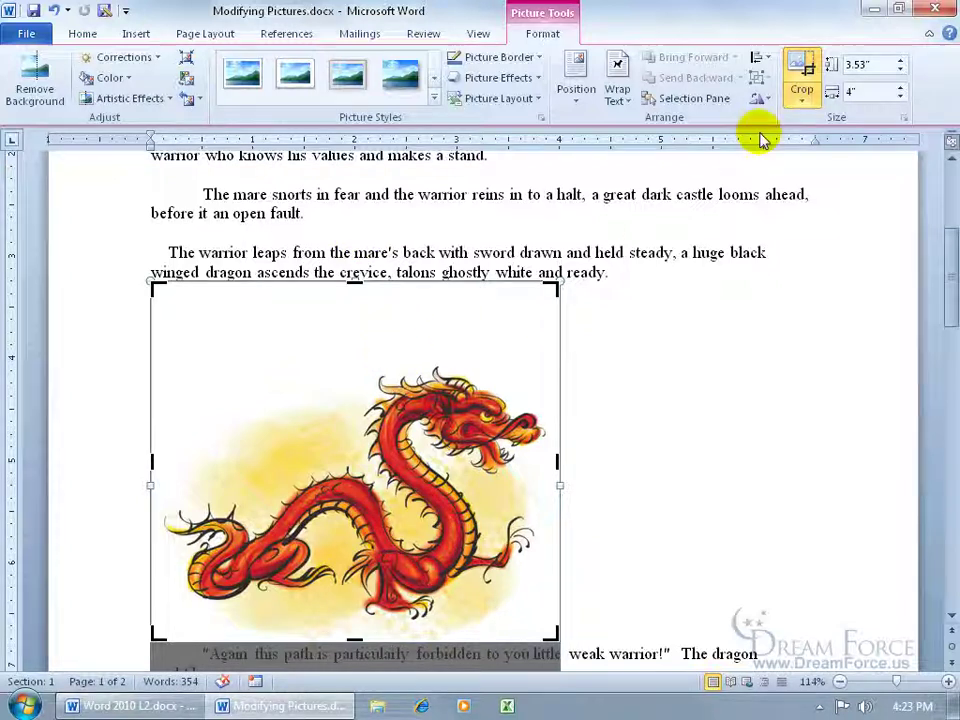
click(801, 64)
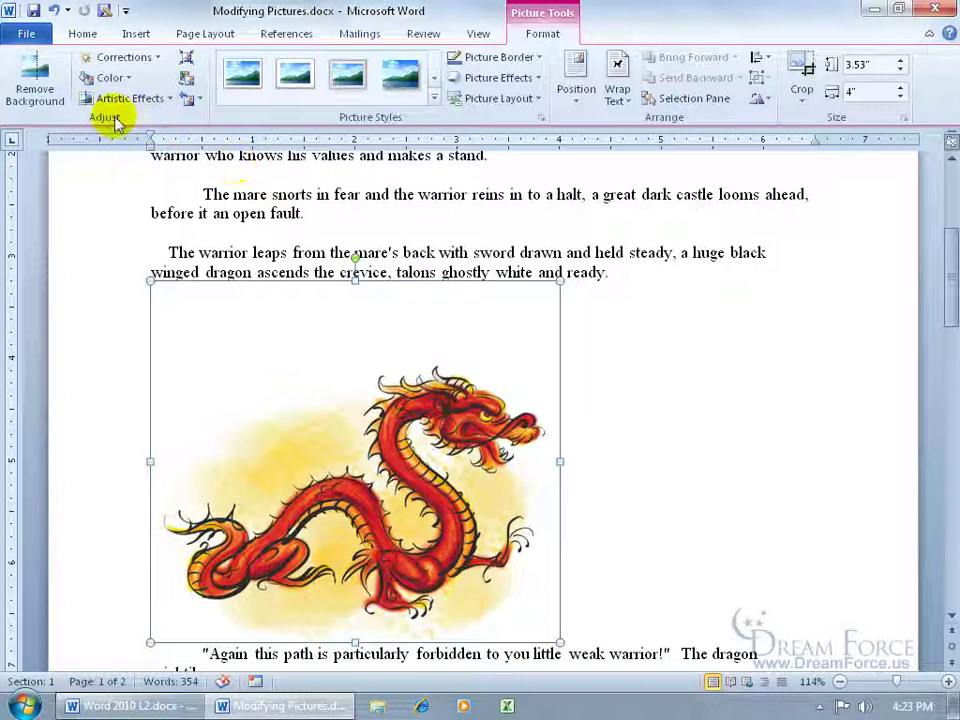
click(200, 101)
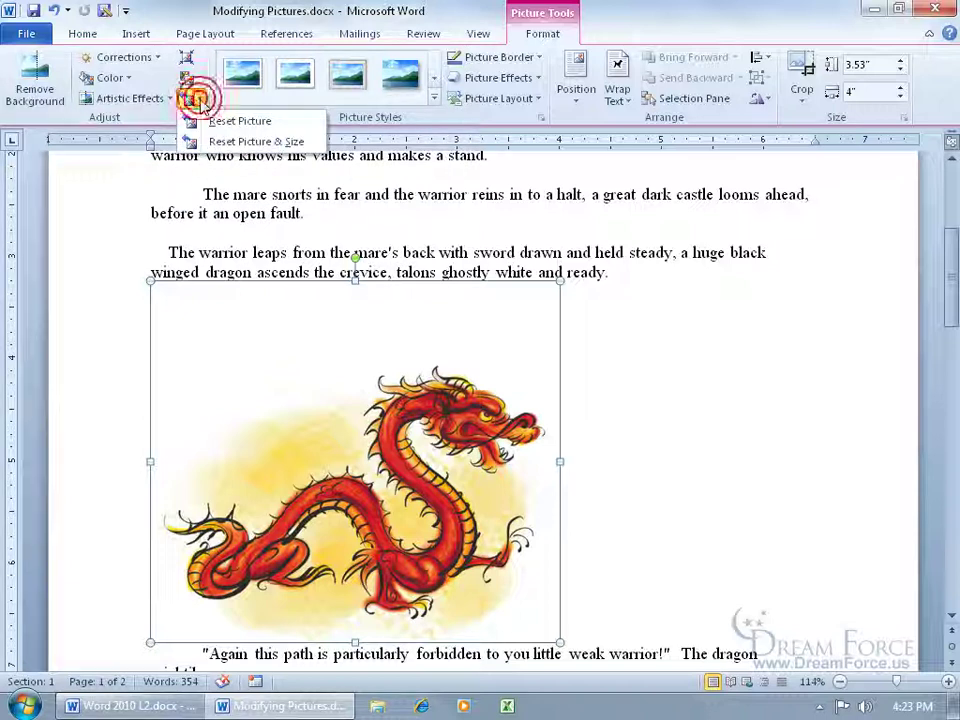
click(226, 143)
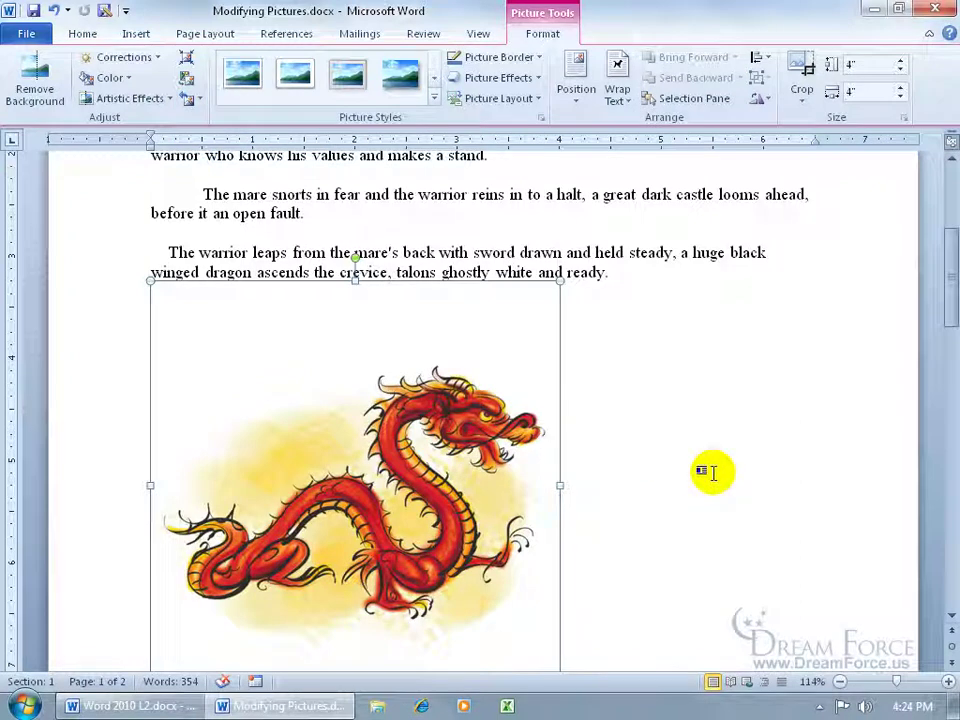
Step: Crop the dragon's top and bottom again to a 2.84" height
click(802, 66)
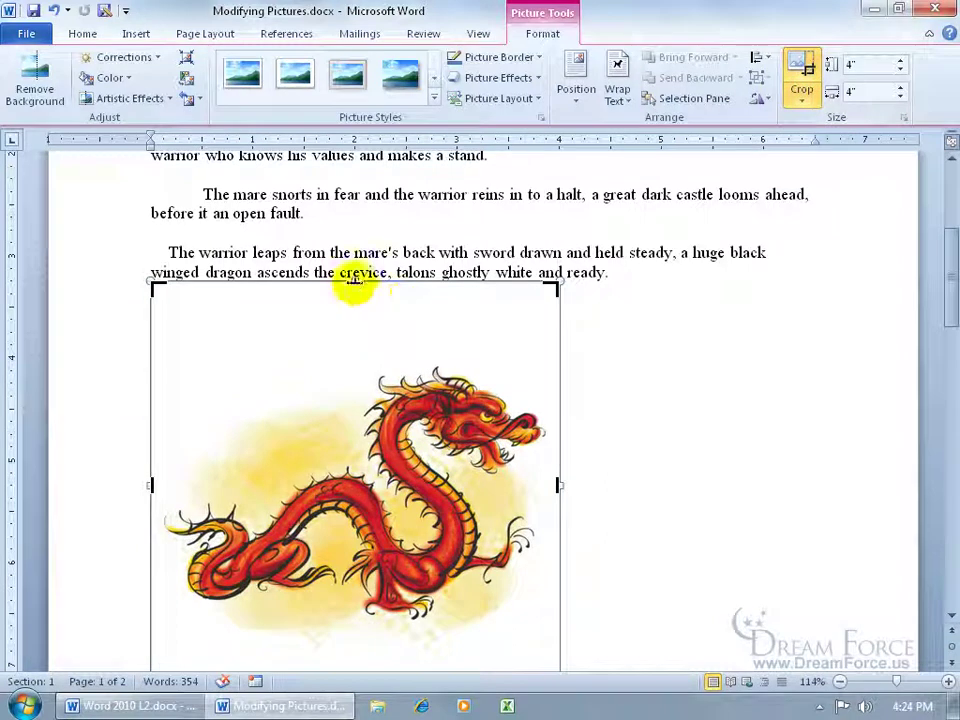
drag(351, 283, 362, 350)
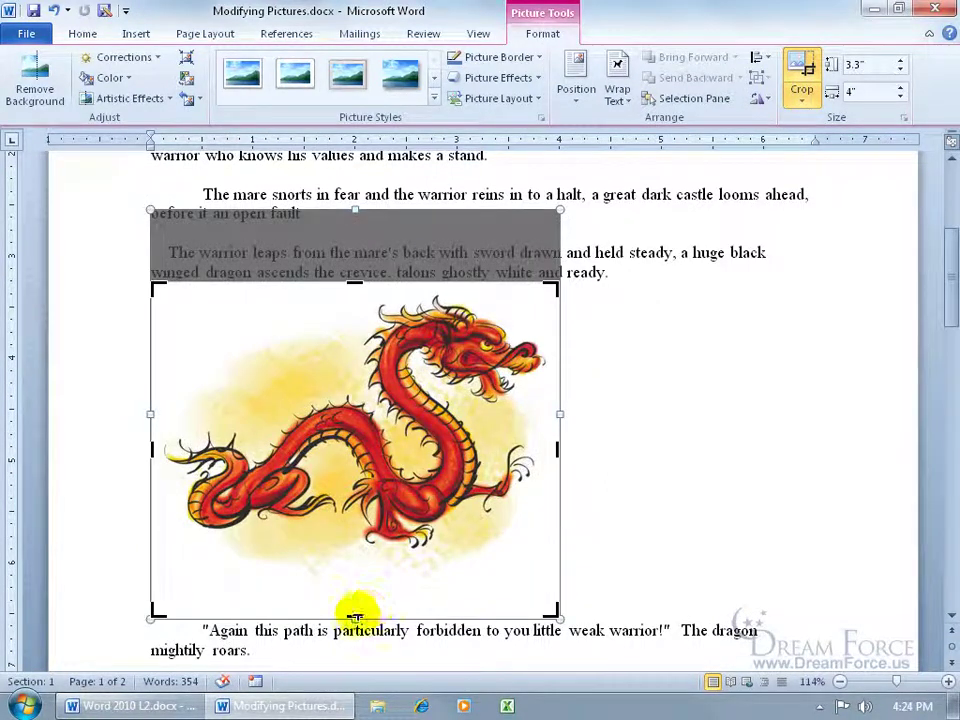
drag(358, 614, 359, 570)
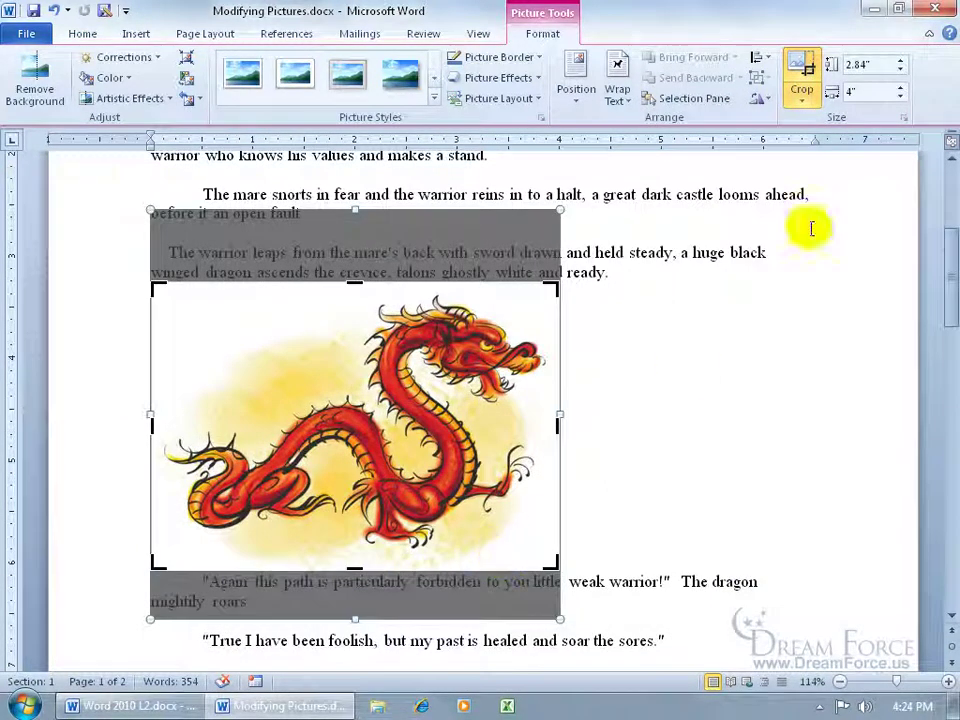
click(804, 62)
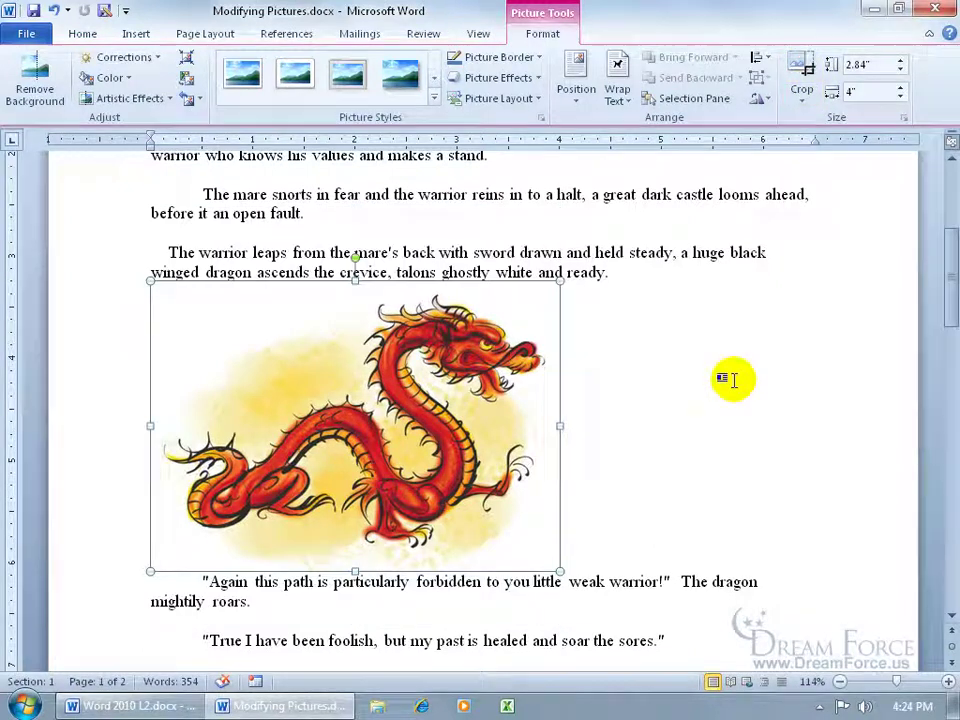
Step: Look at the Crop to Shape options without applying one, then reset the picture's adjustments
click(803, 98)
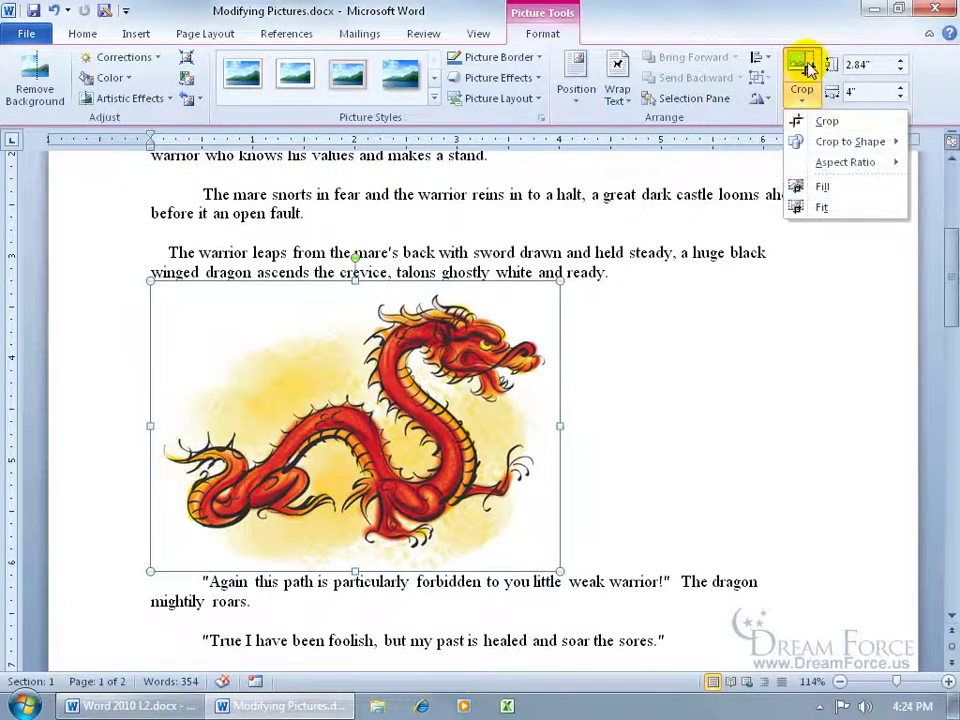
mouse_move(830, 145)
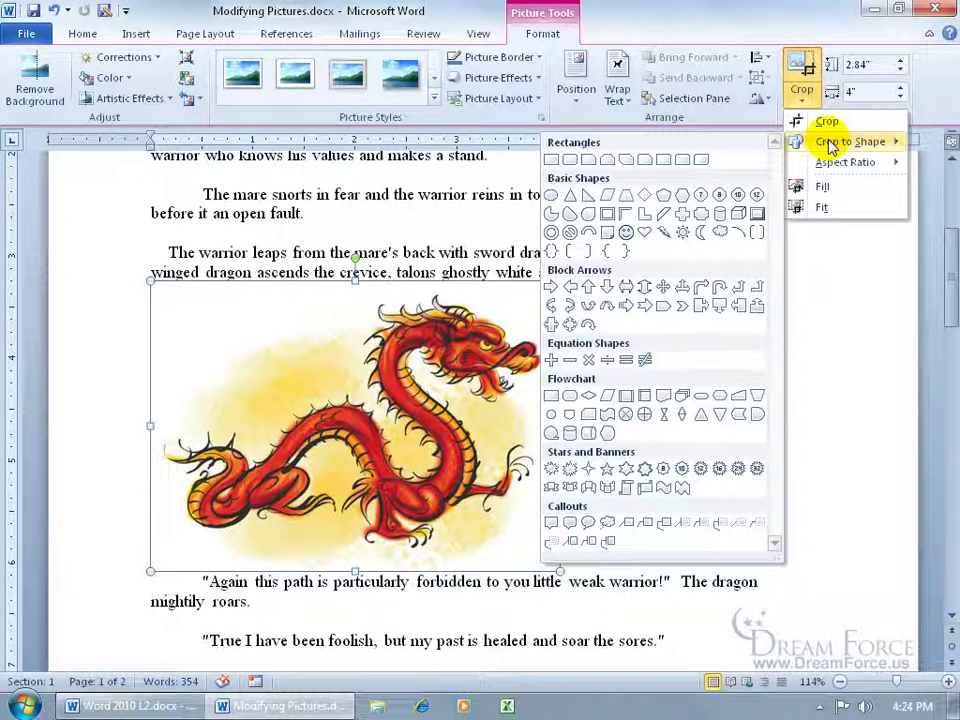
click(589, 214)
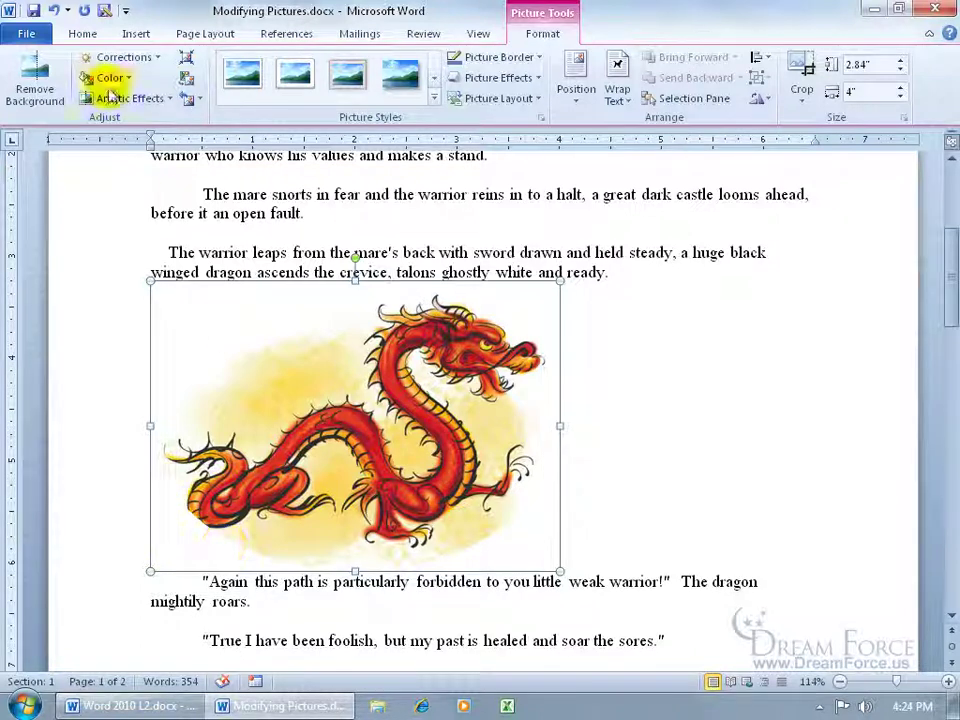
click(200, 102)
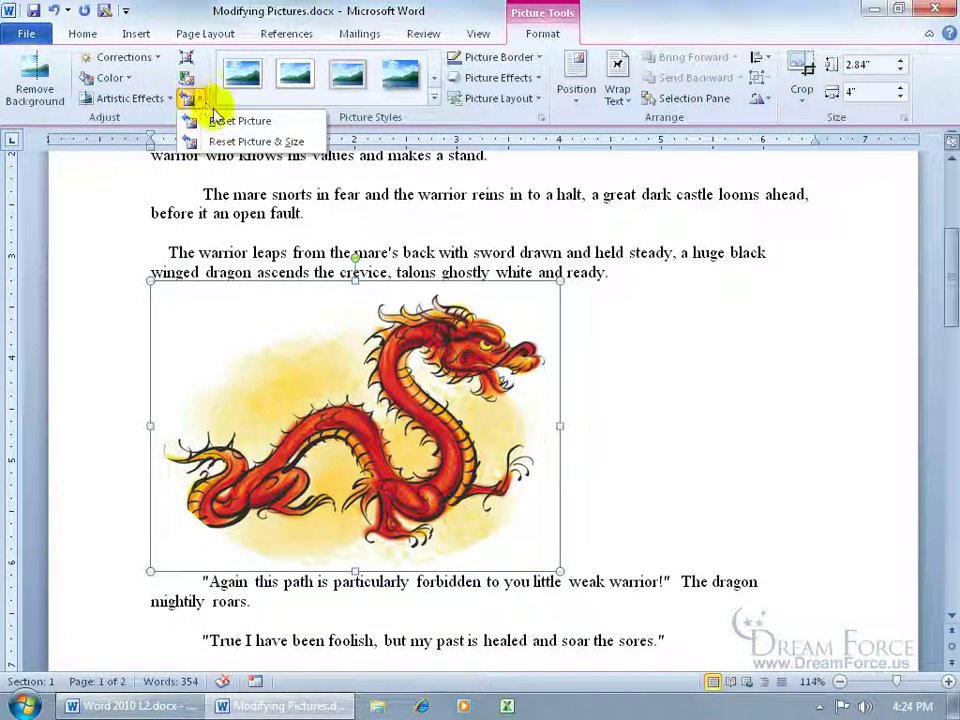
click(222, 122)
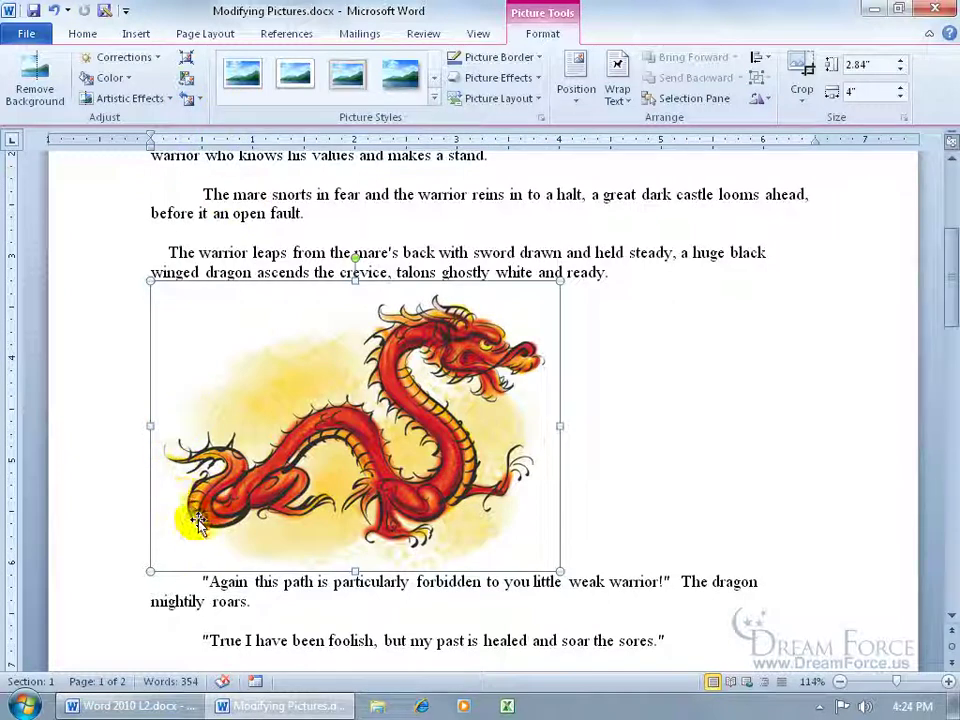
Step: Fit the whole dragon image inside its crop area with Crop > Fit
click(803, 92)
mouse_move(830, 170)
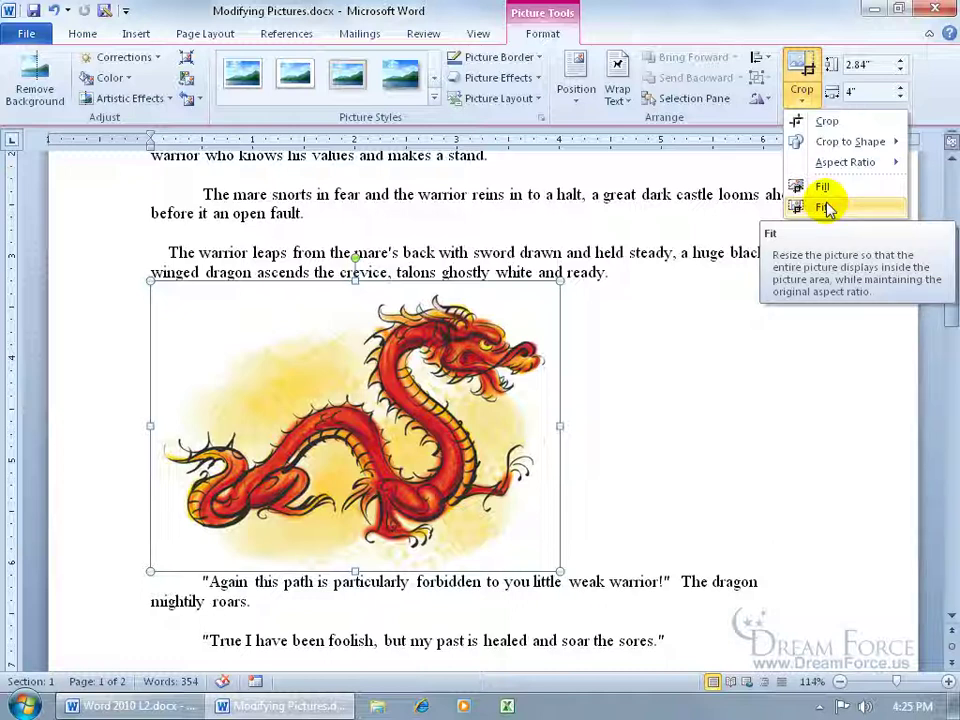
click(826, 207)
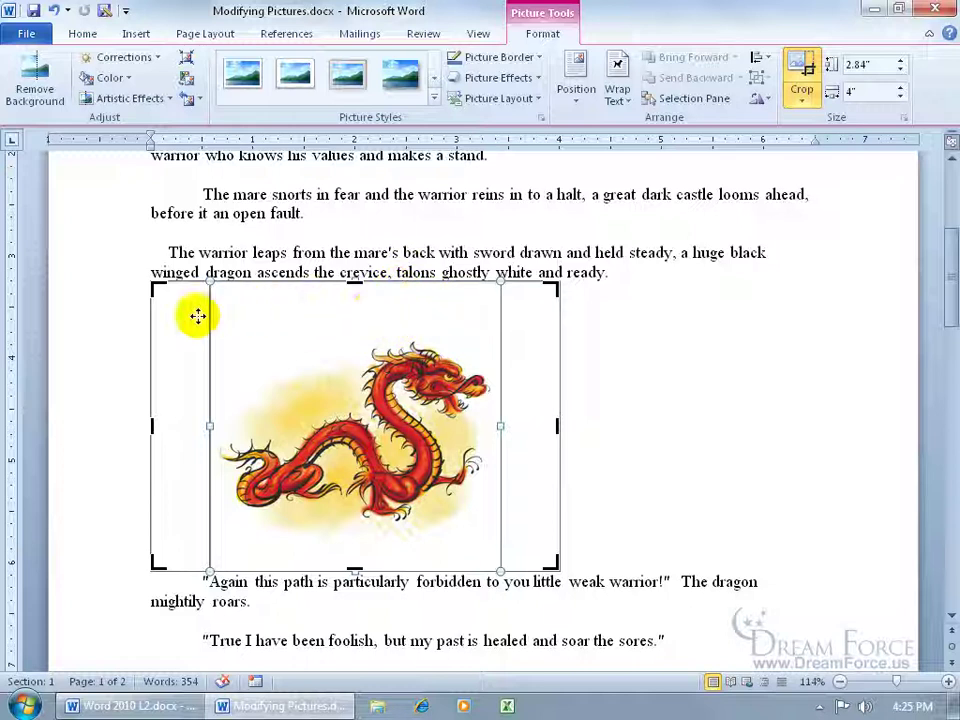
Step: Undo the Fit crop and drag the sizing handles to shrink the dragon to 2.31" by 2.48"
click(53, 10)
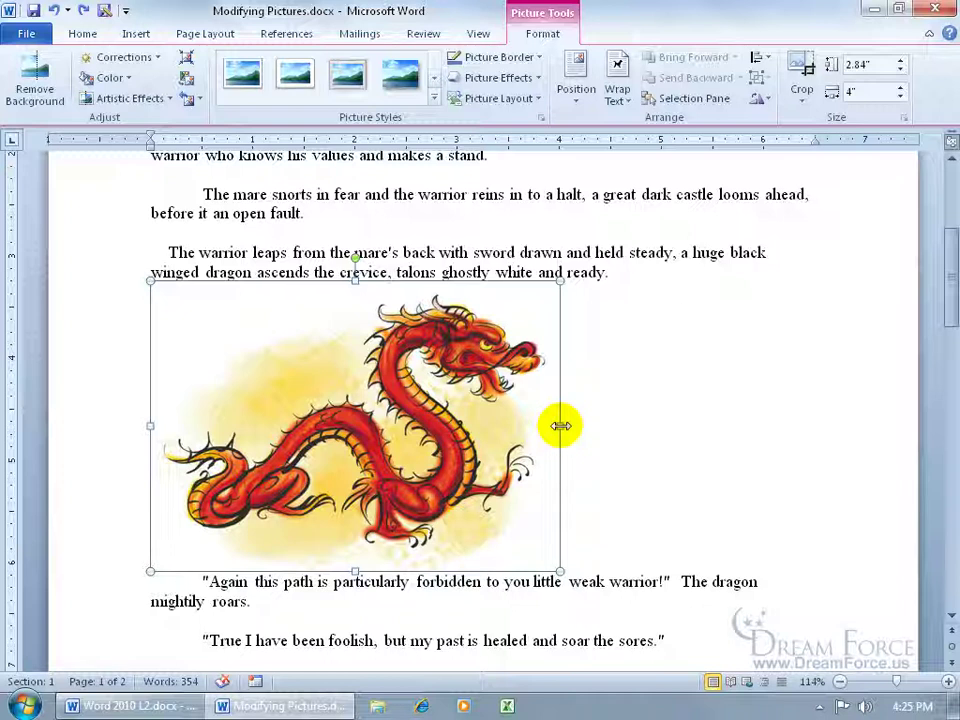
drag(560, 426, 459, 437)
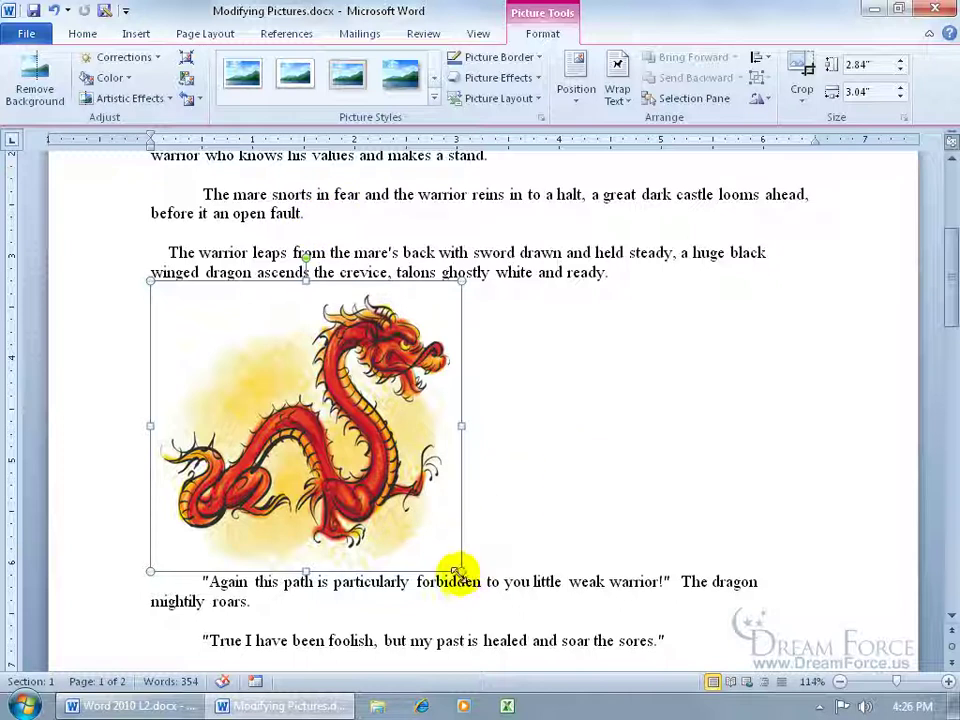
drag(459, 572, 404, 517)
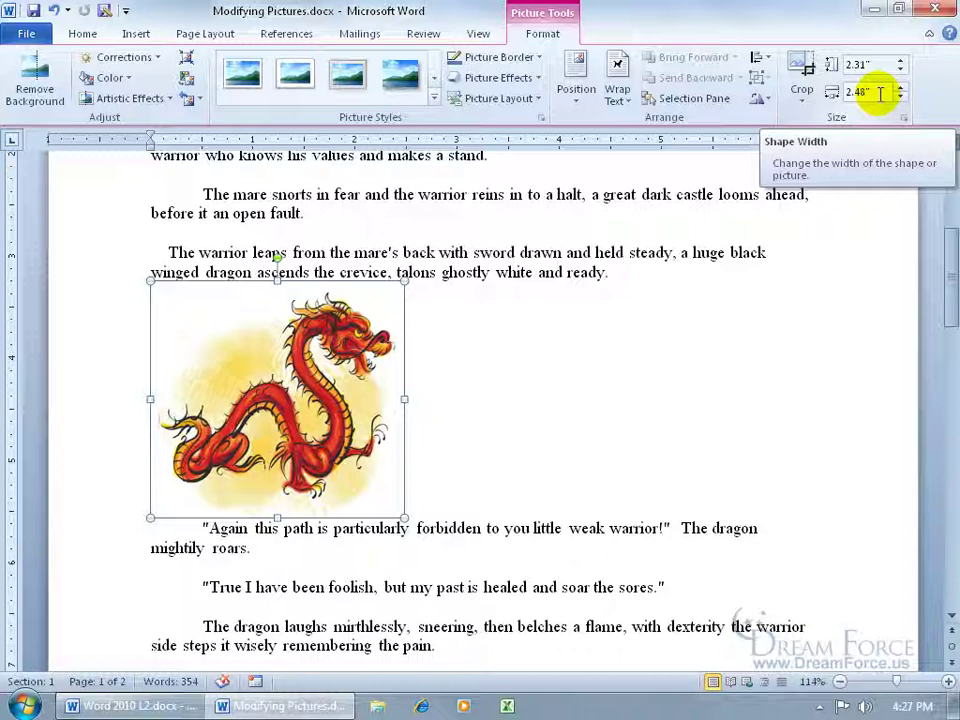
Step: Set the picture height to 3", then reset it to original size in the Size dialog
click(872, 63)
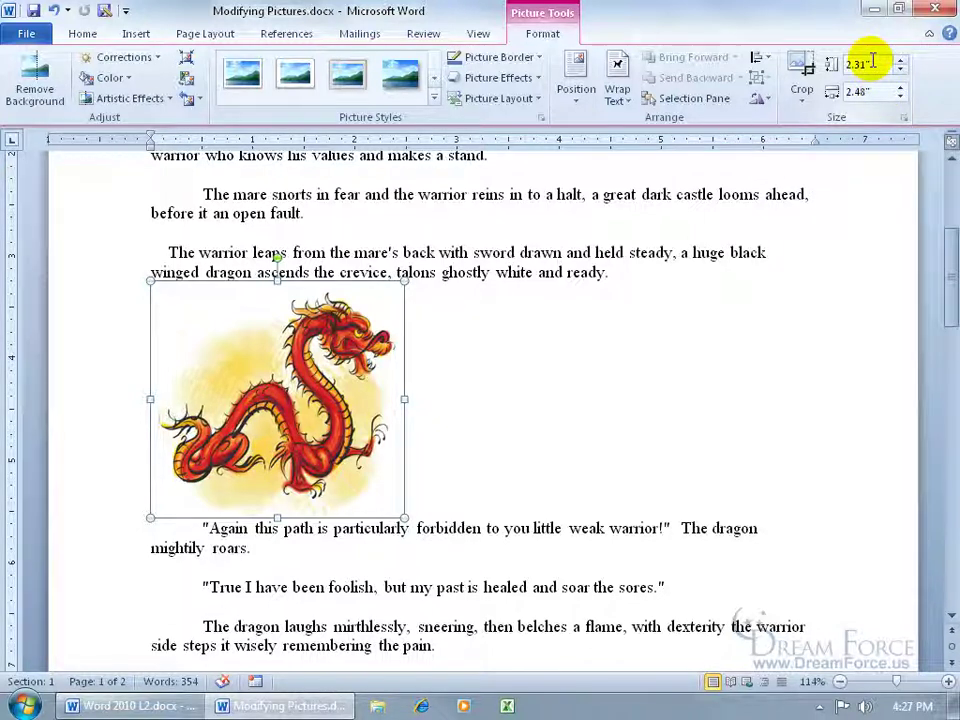
text(3)
key(Return)
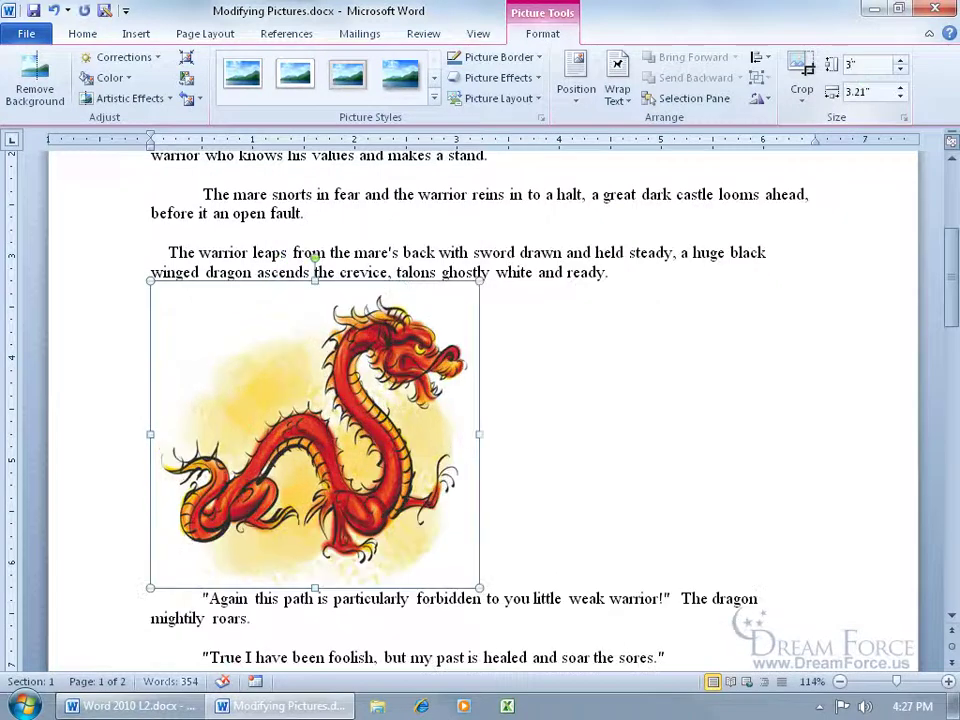
click(905, 120)
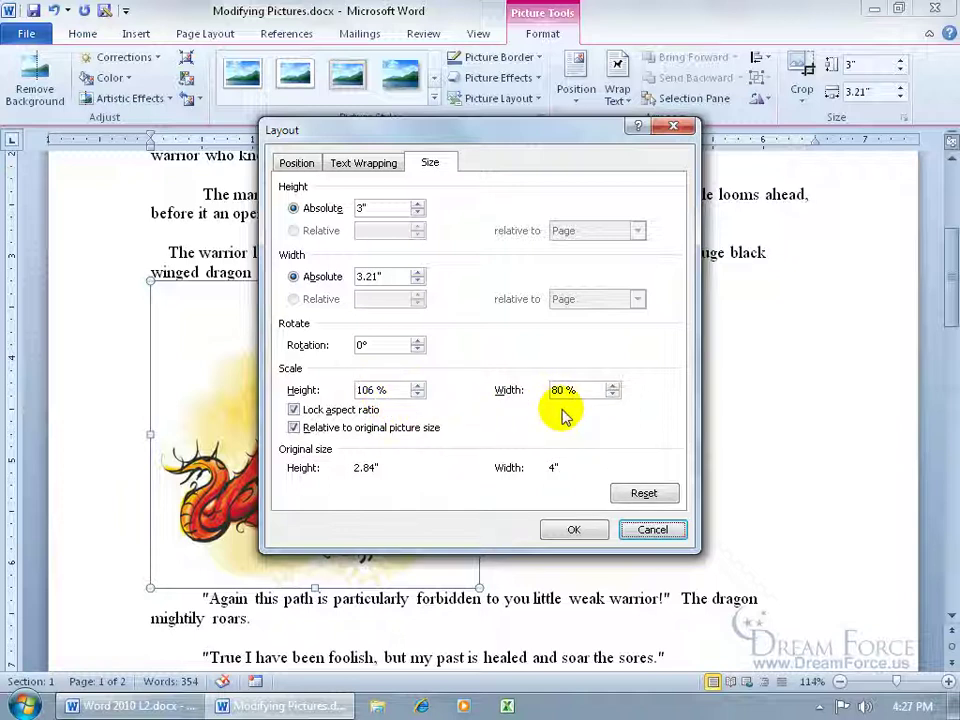
click(643, 493)
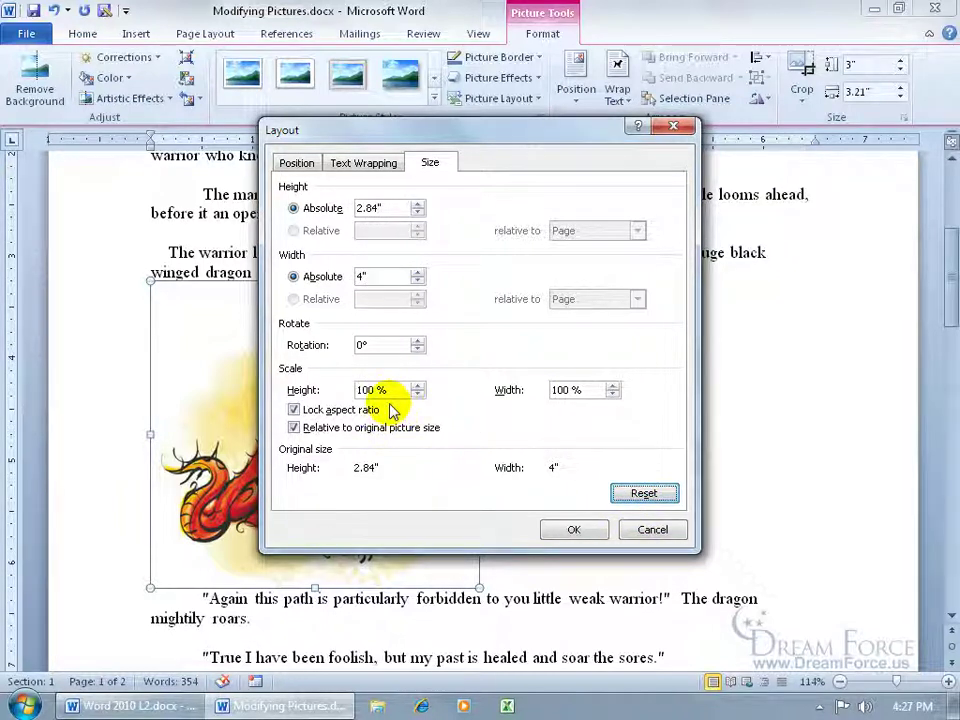
click(562, 530)
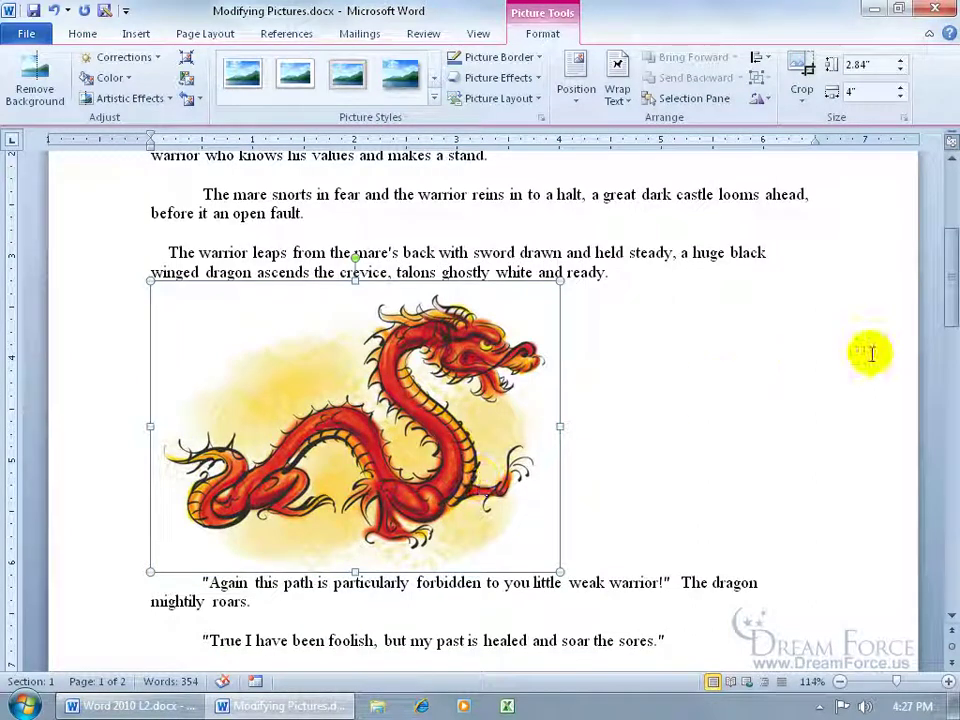
Step: In the Layout size settings, enter a 3" height so width becomes 4.23" at 106%
click(905, 119)
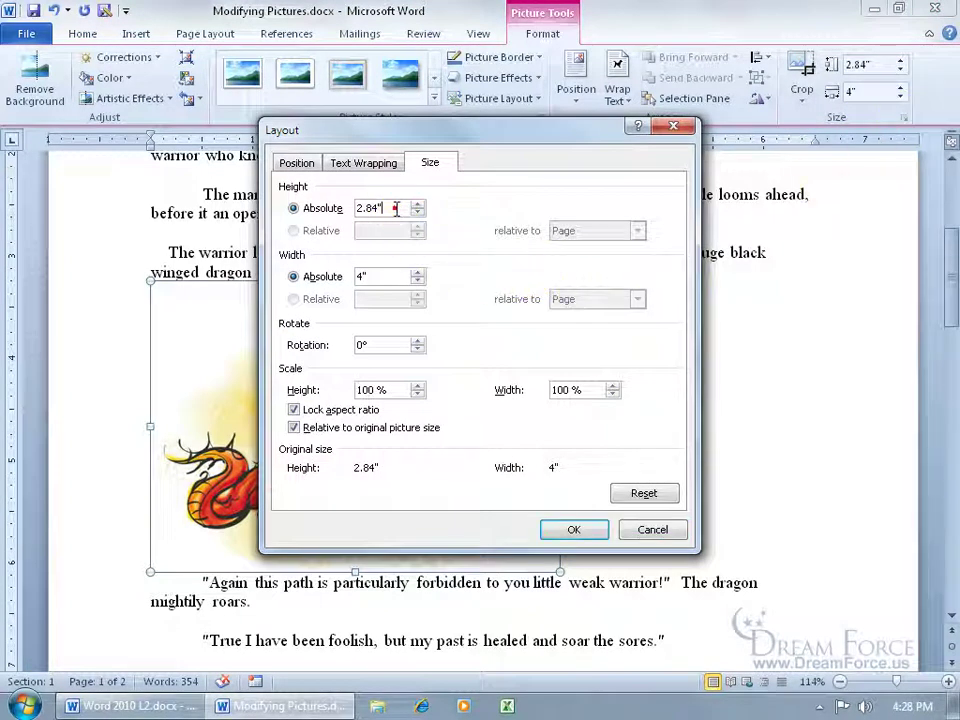
drag(394, 208, 352, 207)
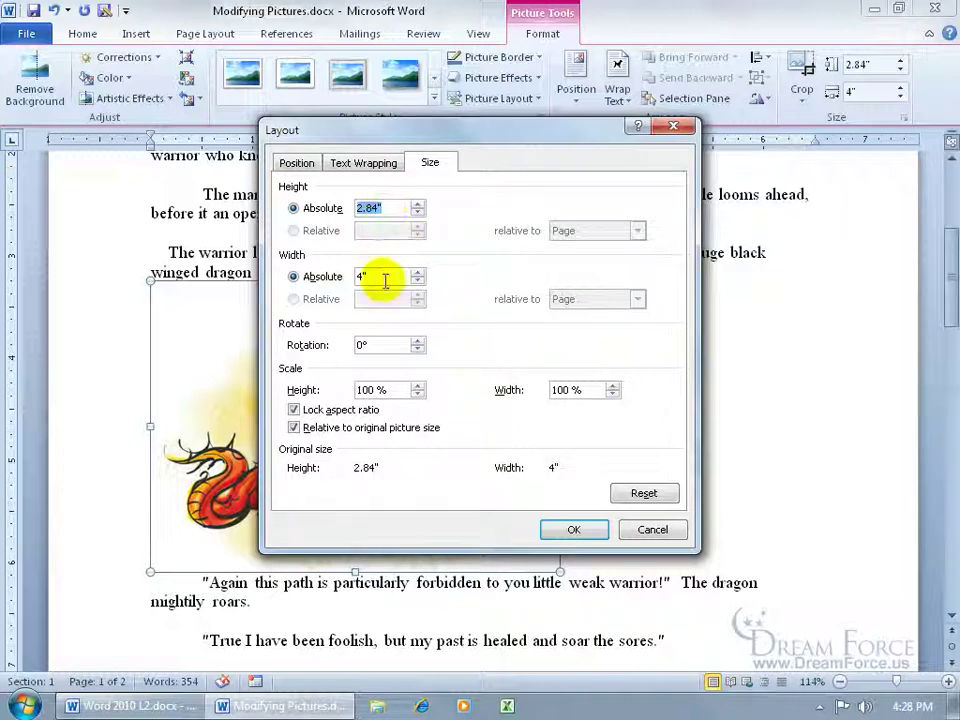
text(3)
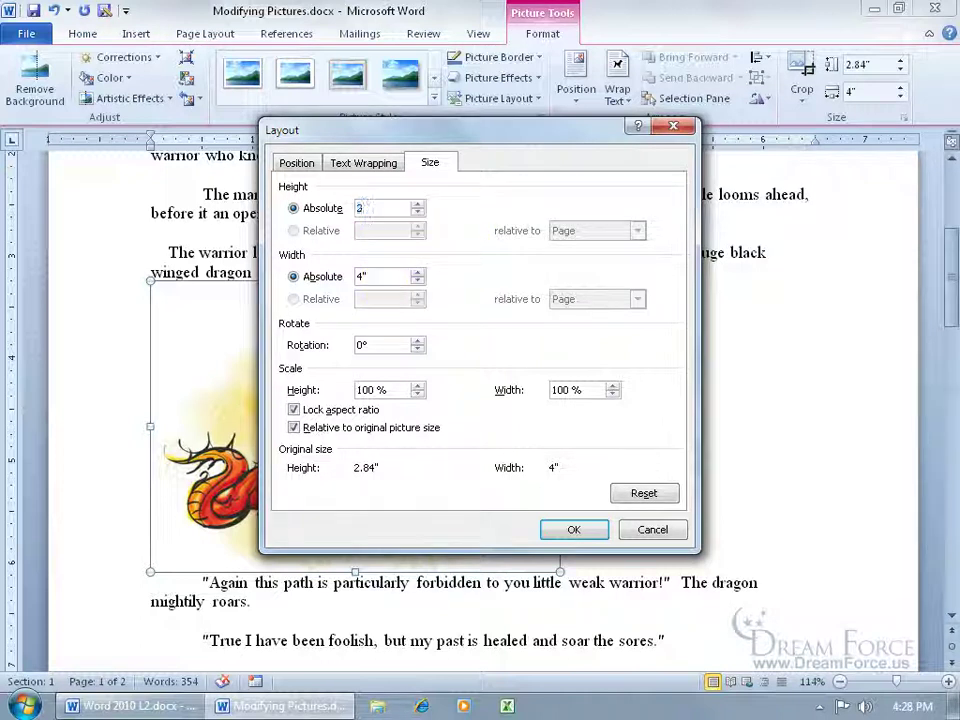
key(Tab)
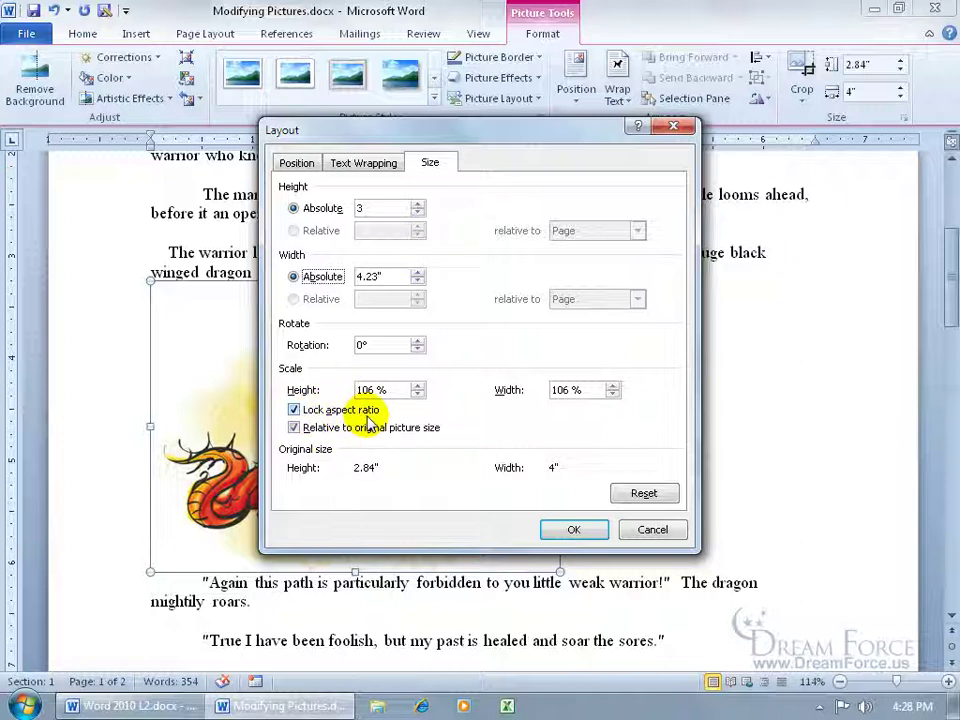
Step: With aspect ratio unlocked, try heights of 50" (rejected as out of range) and 20"
click(293, 410)
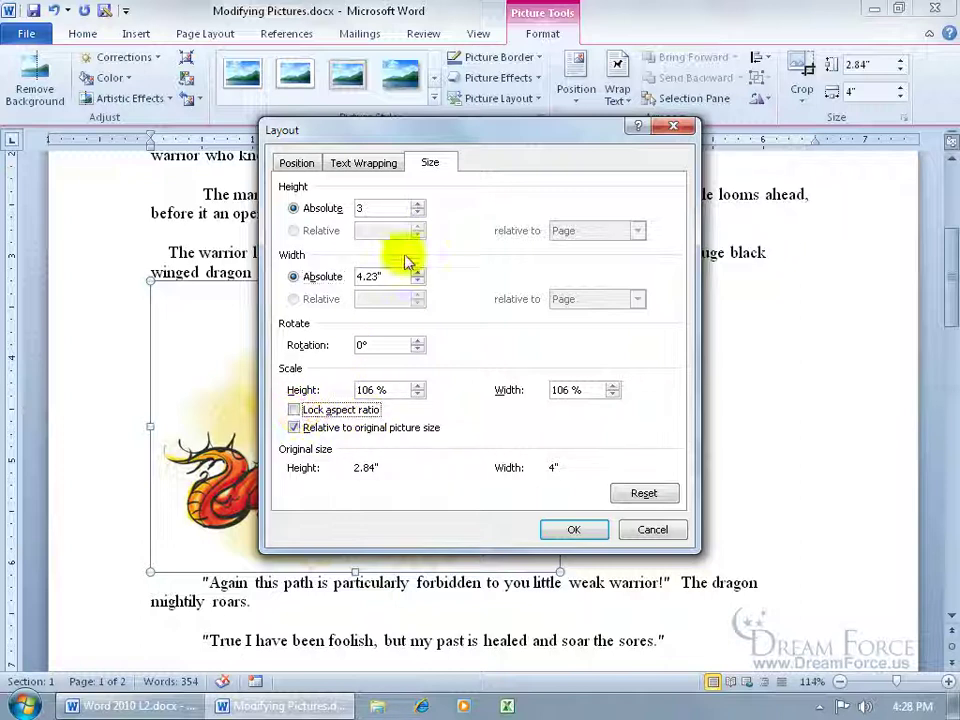
drag(387, 208, 352, 212)
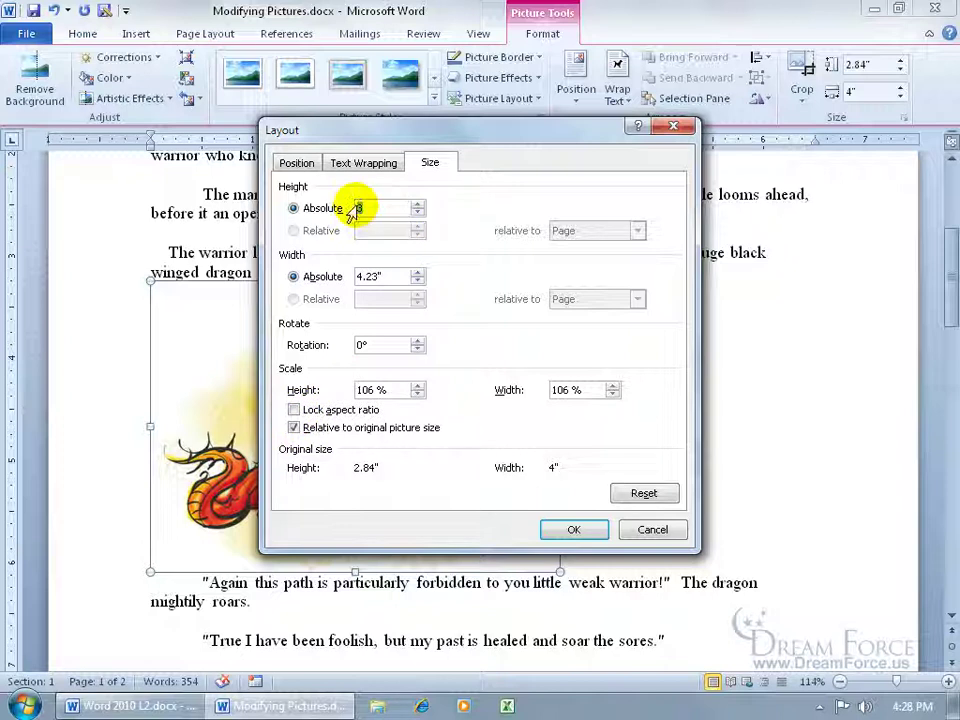
text(50)
key(Tab)
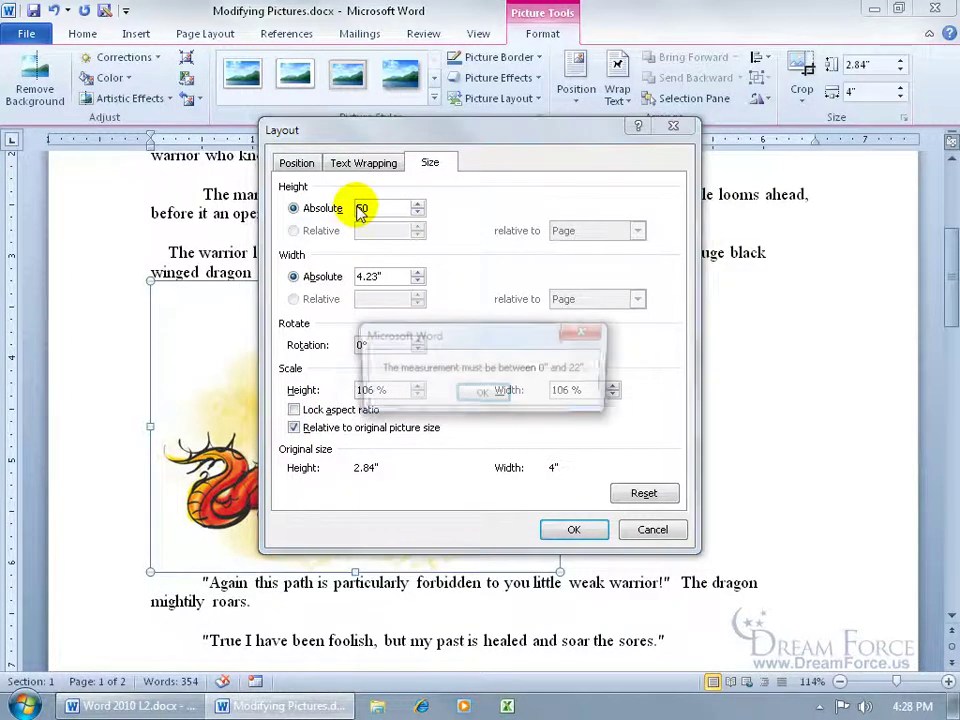
click(483, 397)
drag(381, 208, 362, 206)
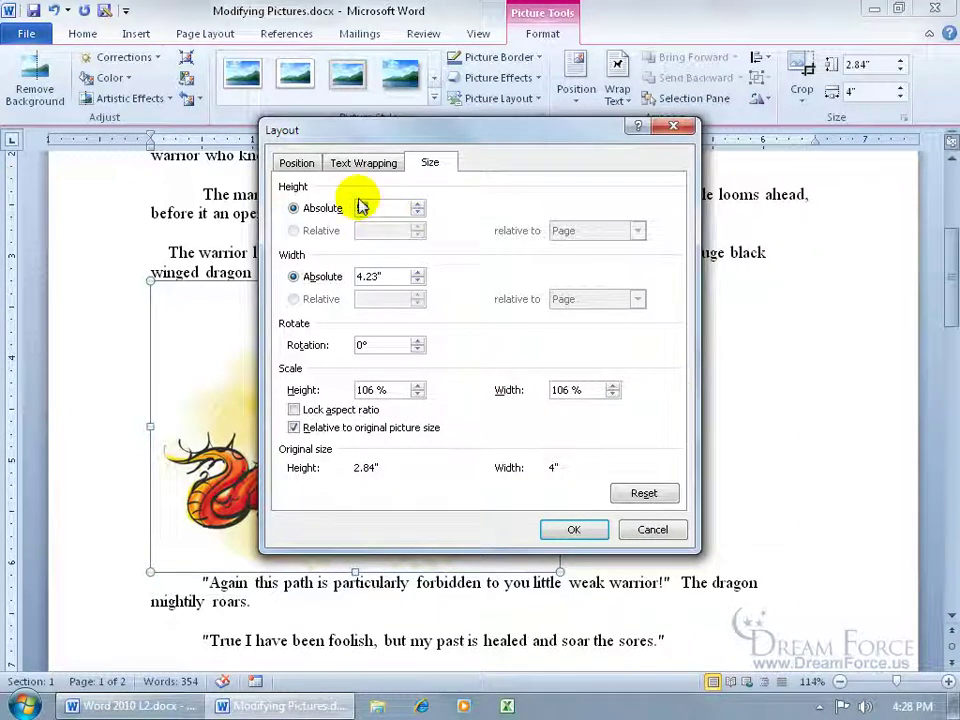
text(20)
key(Tab)
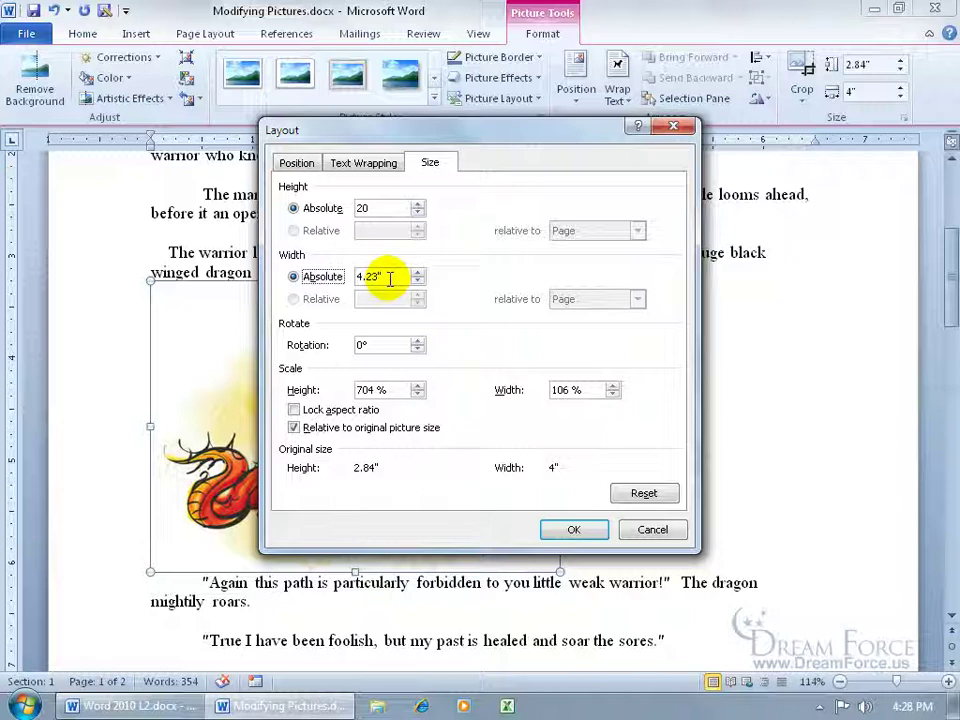
Step: Reset the dragon to 2.84" by 4", relock the aspect ratio, and confirm
click(650, 493)
click(336, 412)
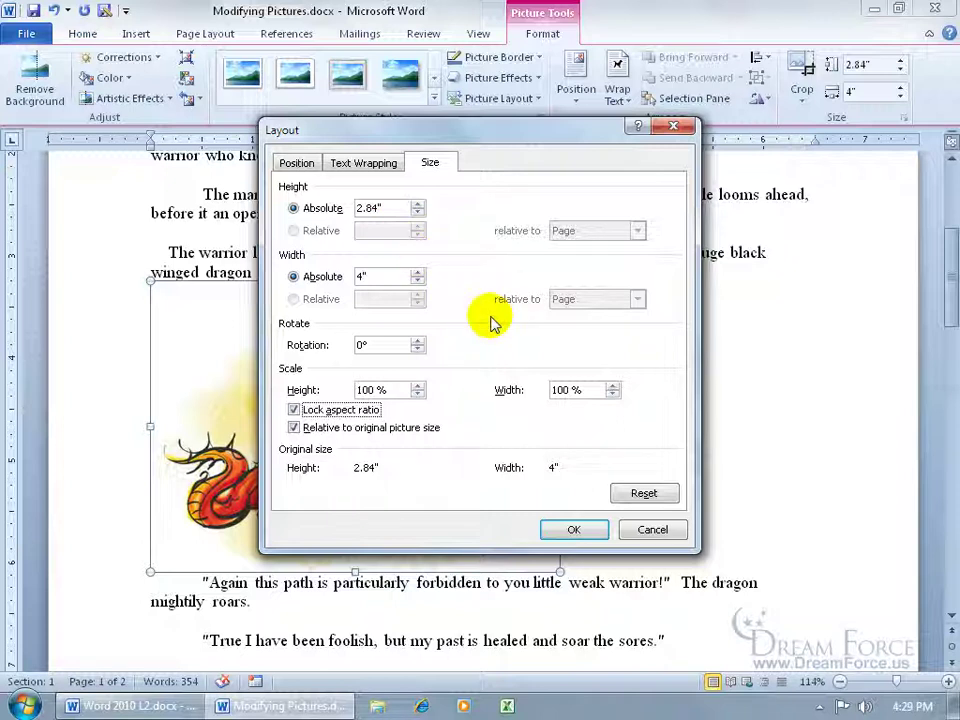
click(574, 529)
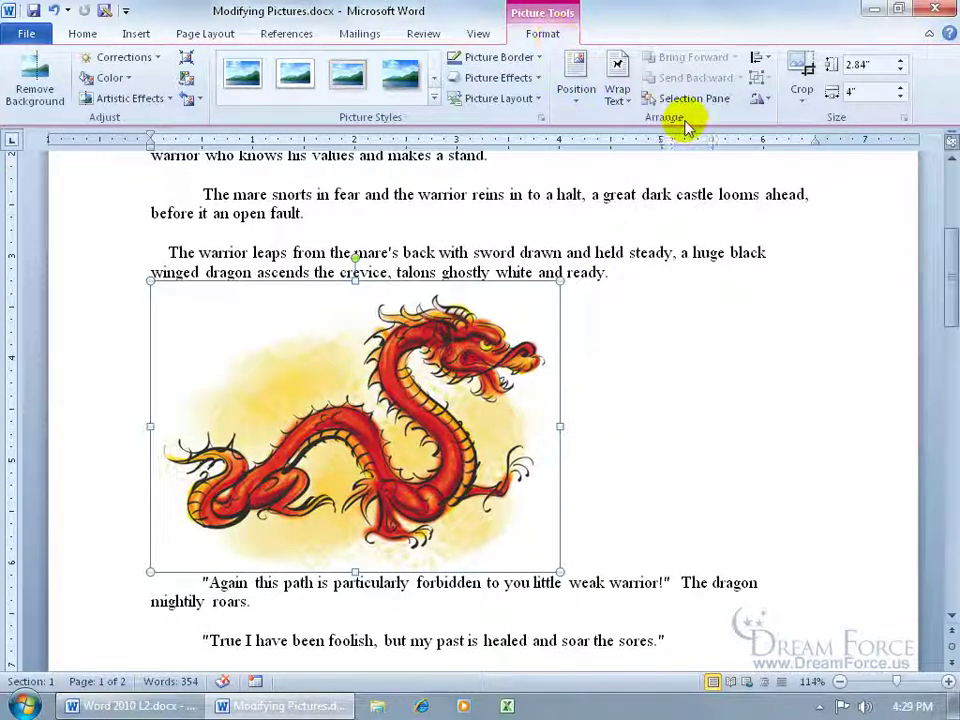
Step: Flip the dragon picture horizontally and tilt it to a slant with the rotation handle
click(766, 101)
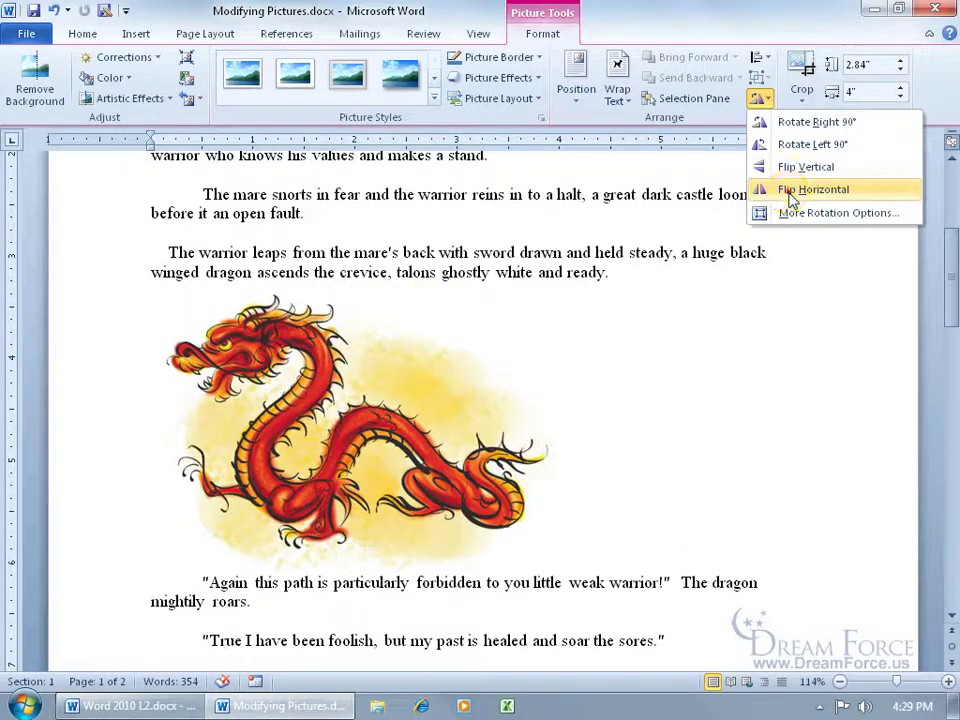
click(792, 191)
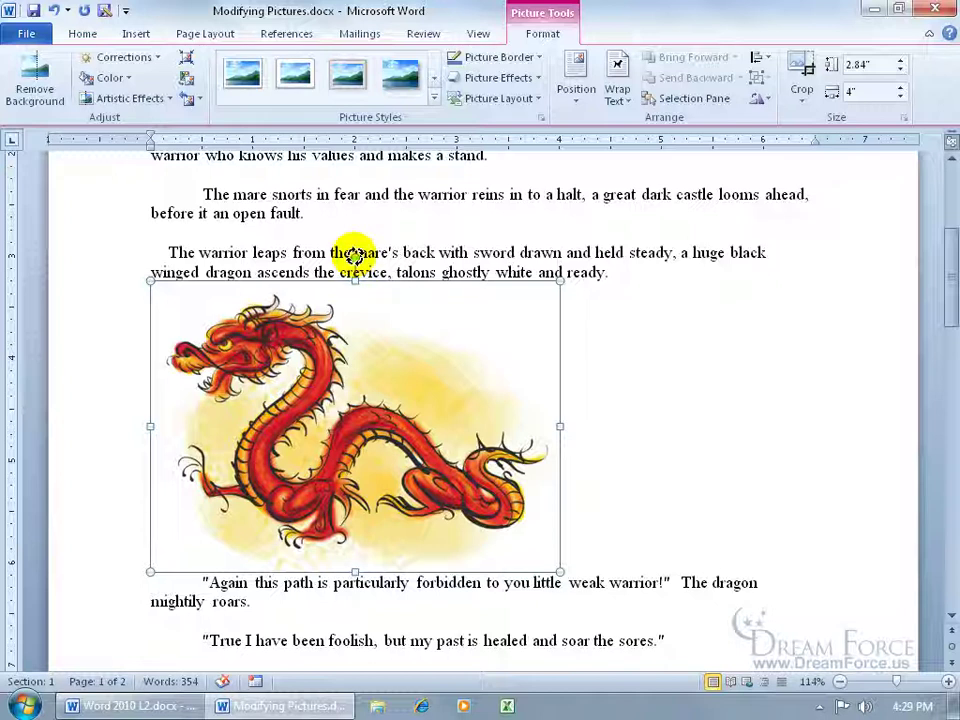
drag(355, 252, 245, 280)
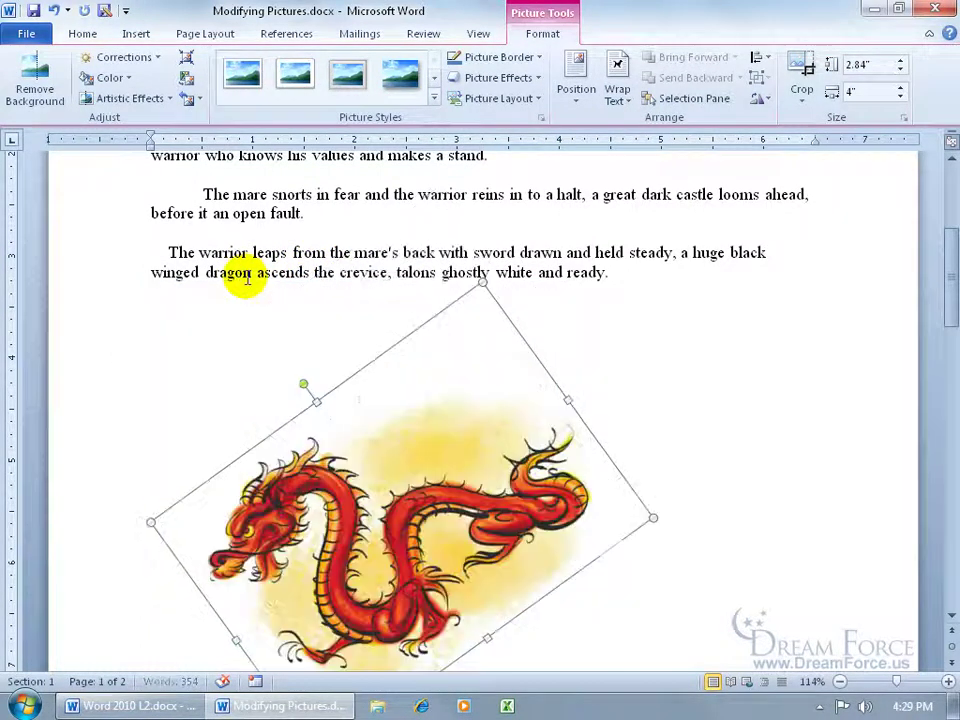
Step: Reselect the dragon and drag its rotation handle until the picture is level again
click(630, 425)
scroll(654, 403, down, 2)
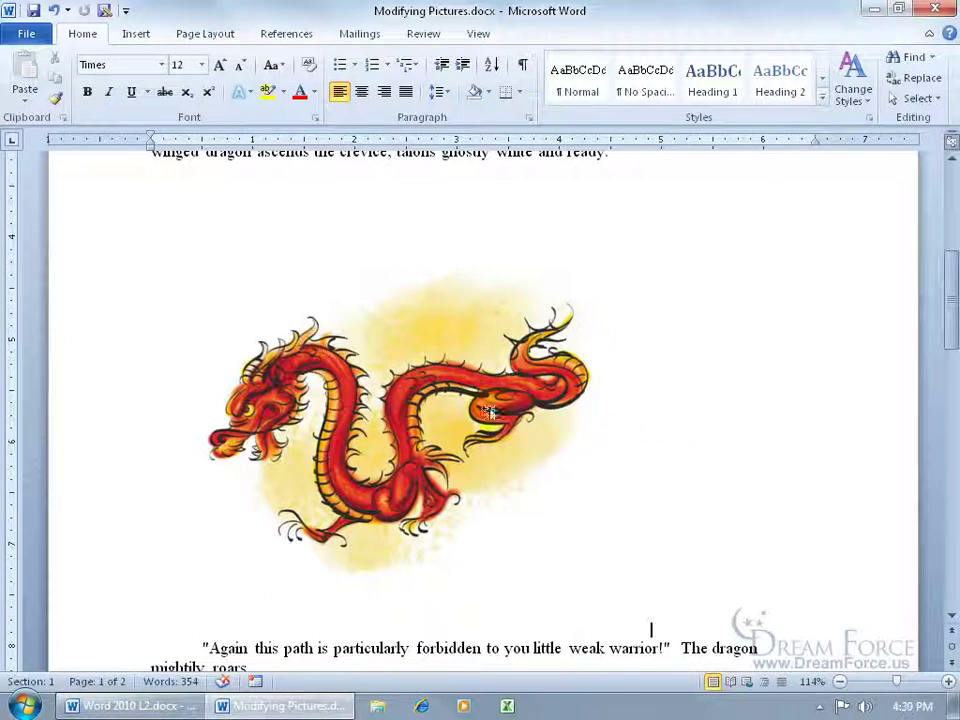
key(ctrl+y)
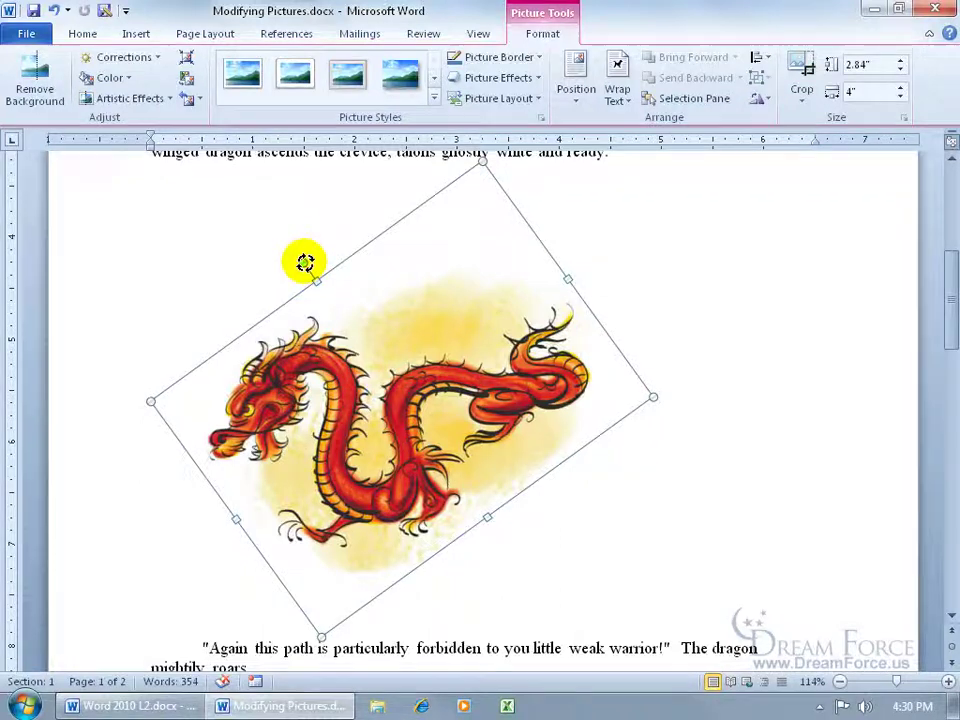
drag(305, 263, 428, 272)
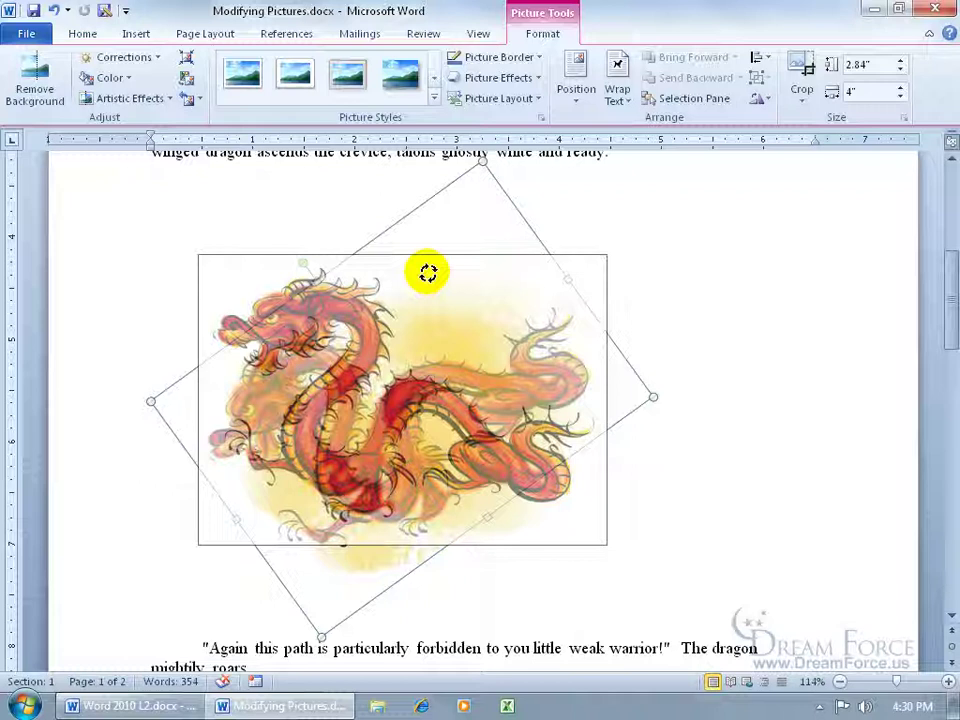
drag(428, 272, 413, 272)
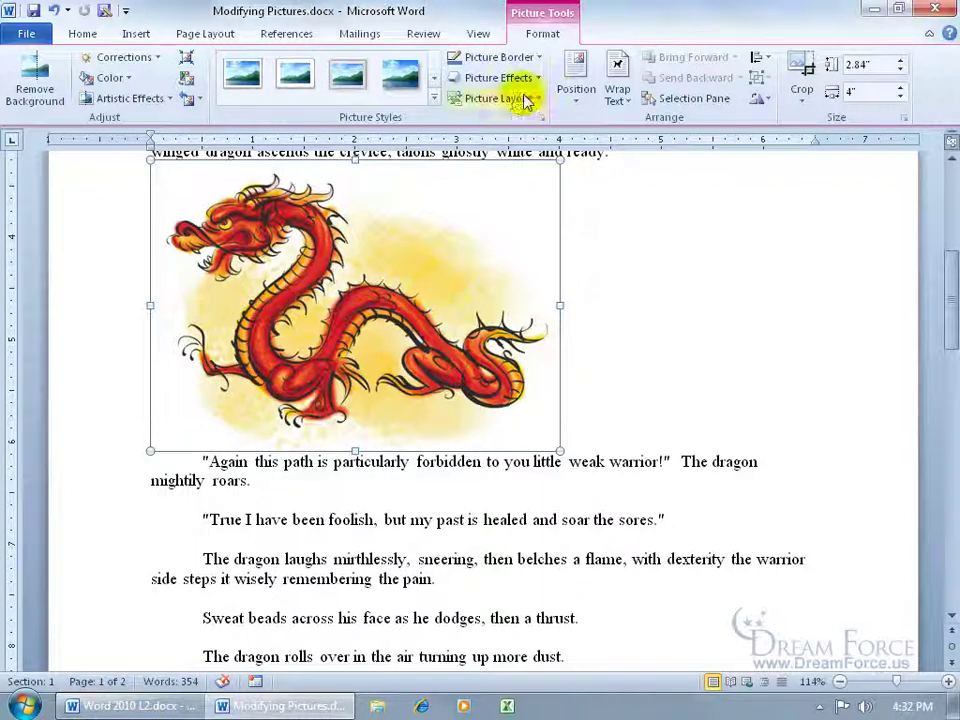
click(155, 58)
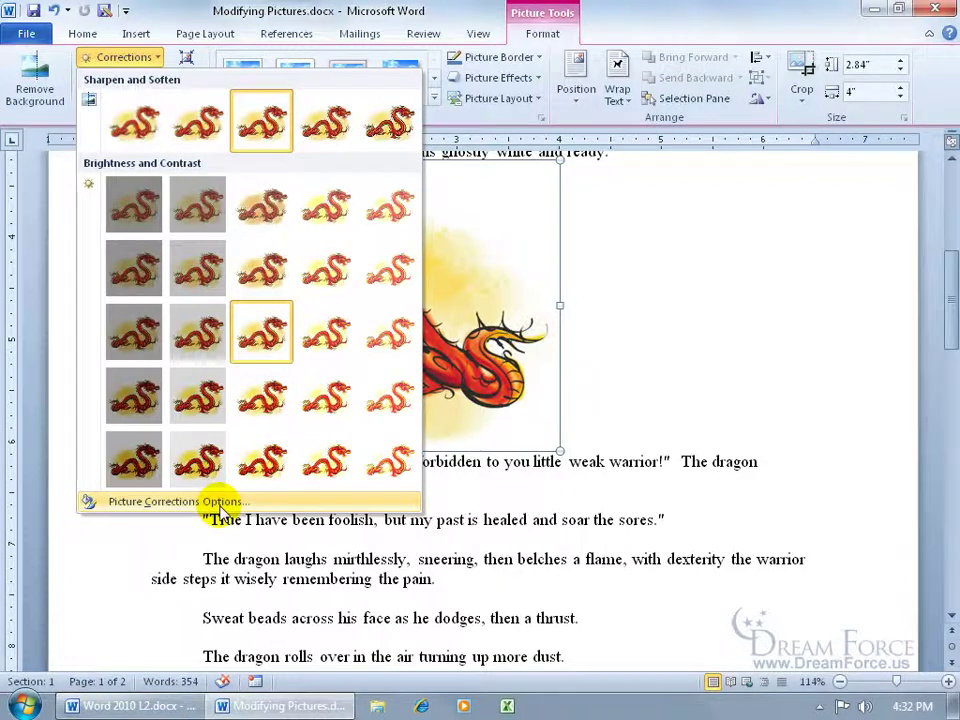
click(220, 503)
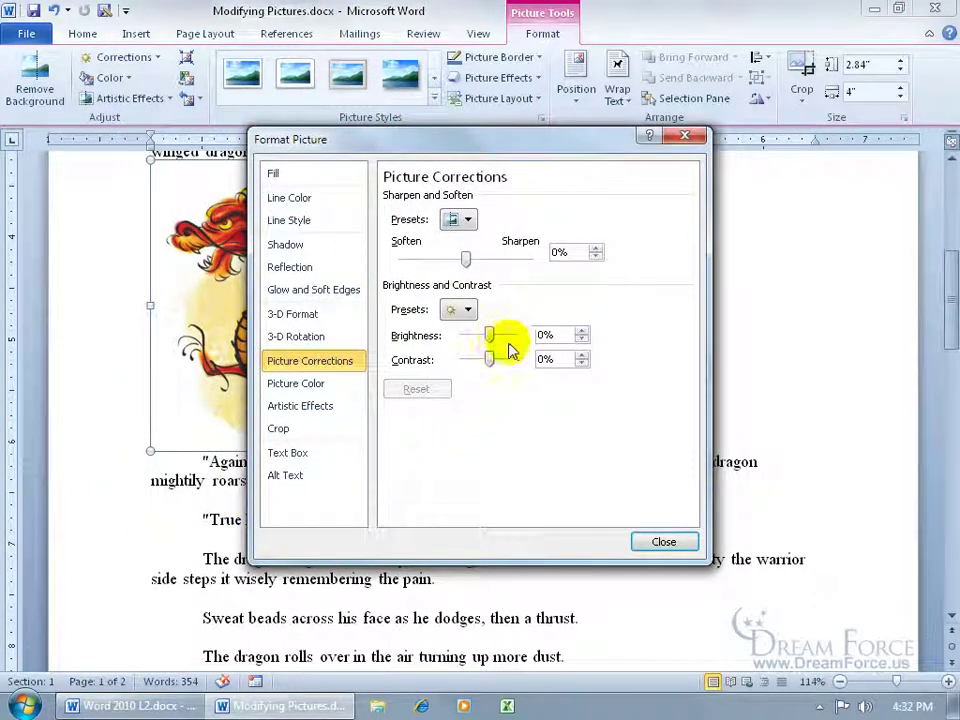
click(581, 331)
click(581, 331)
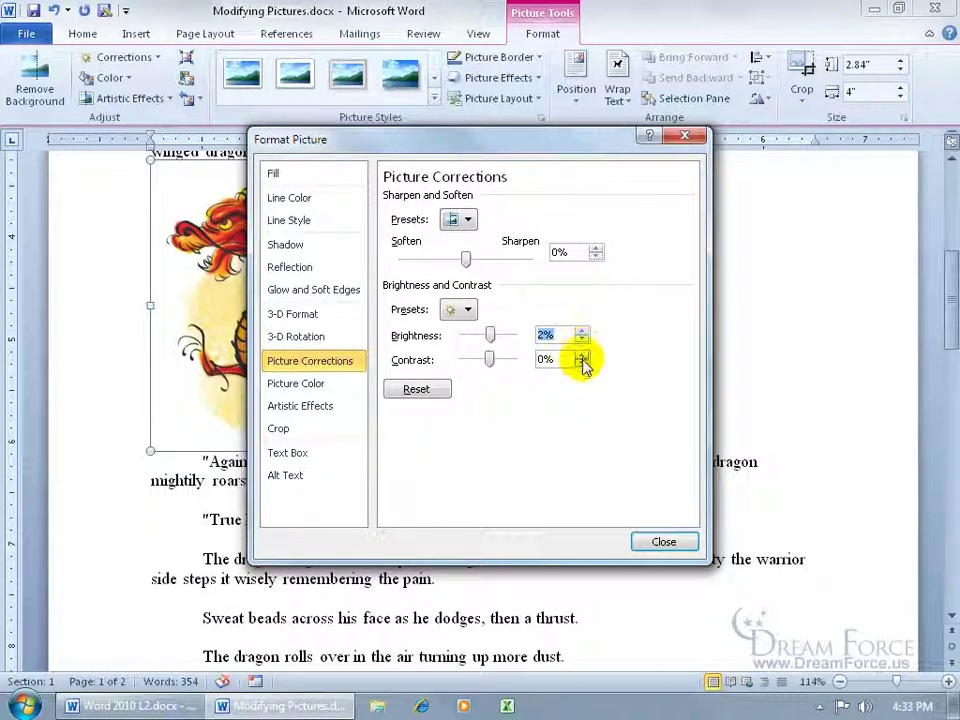
click(582, 355)
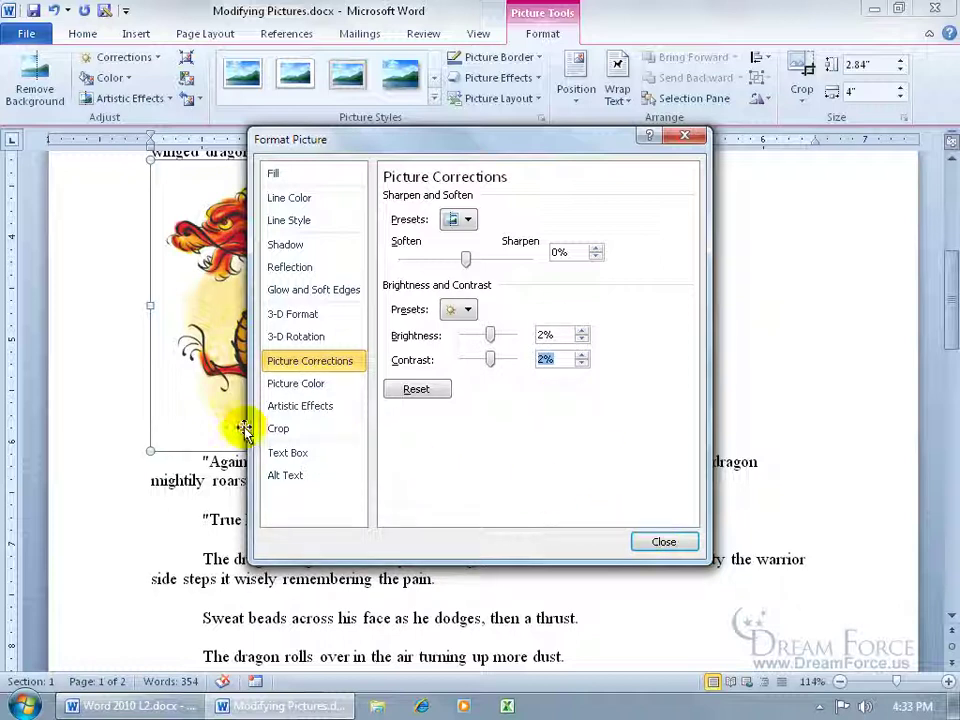
click(415, 389)
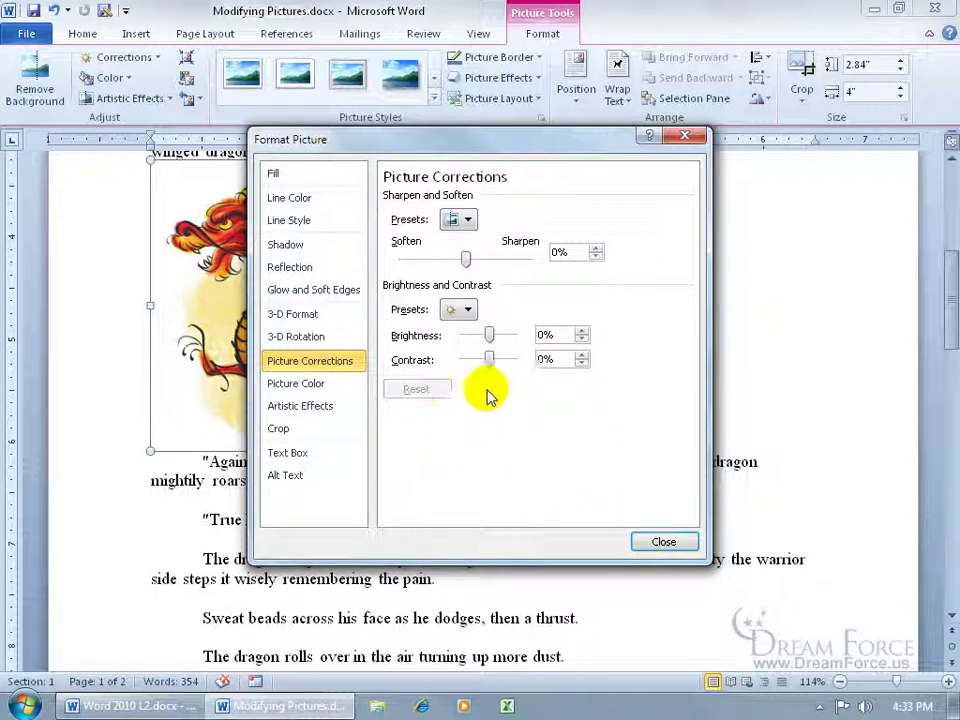
click(660, 541)
Step: Recolor the dragon picture to Blue, Accent color 1 Light, leaving Artistic Effects unchanged
click(125, 79)
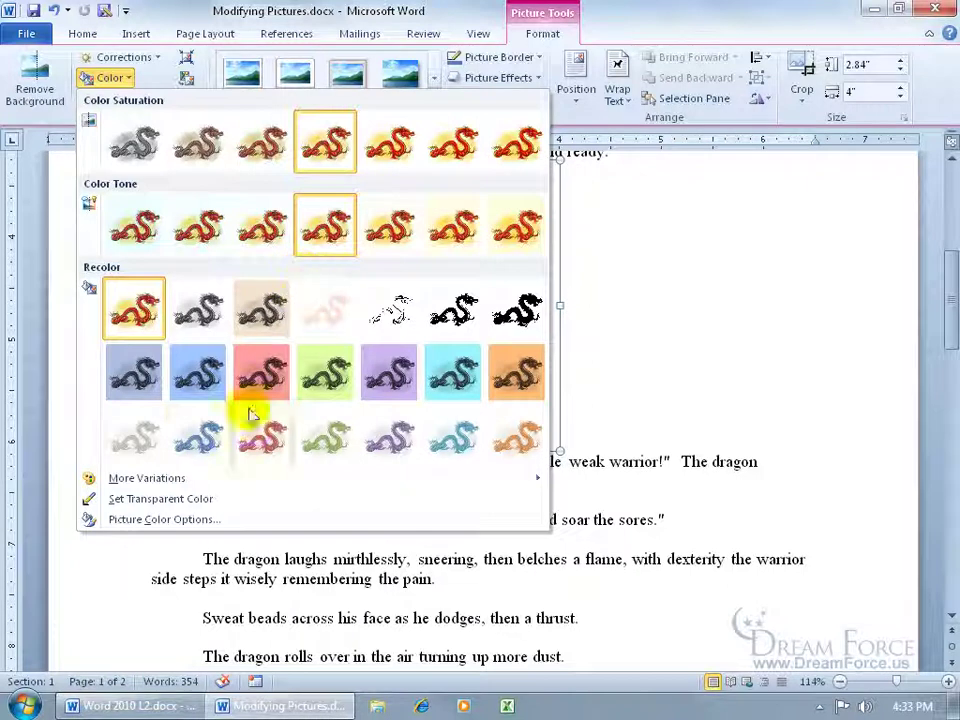
click(202, 444)
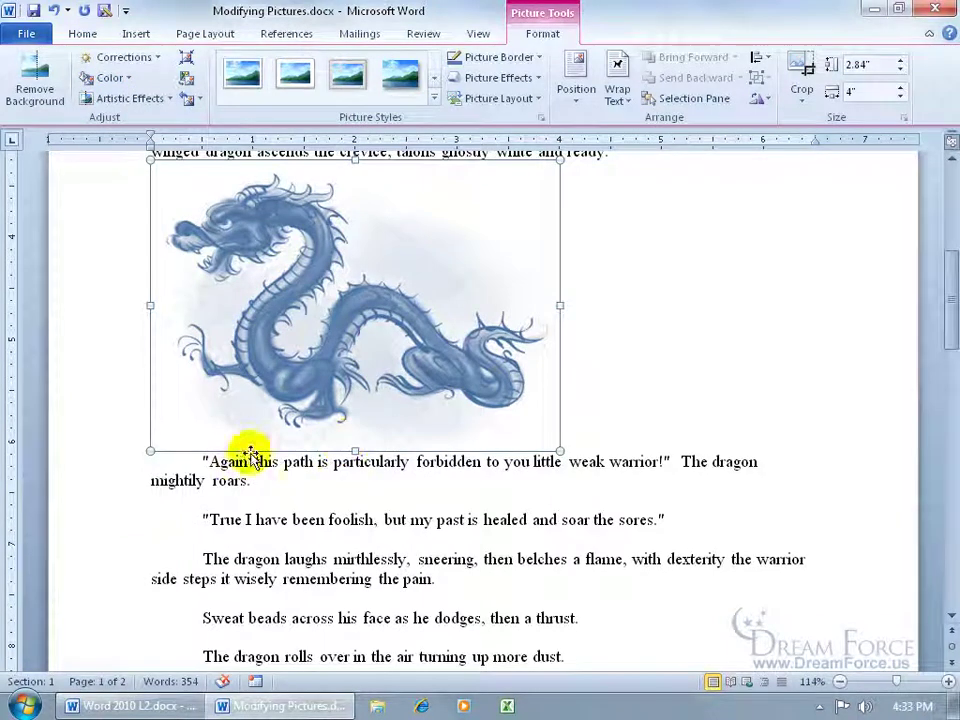
click(166, 99)
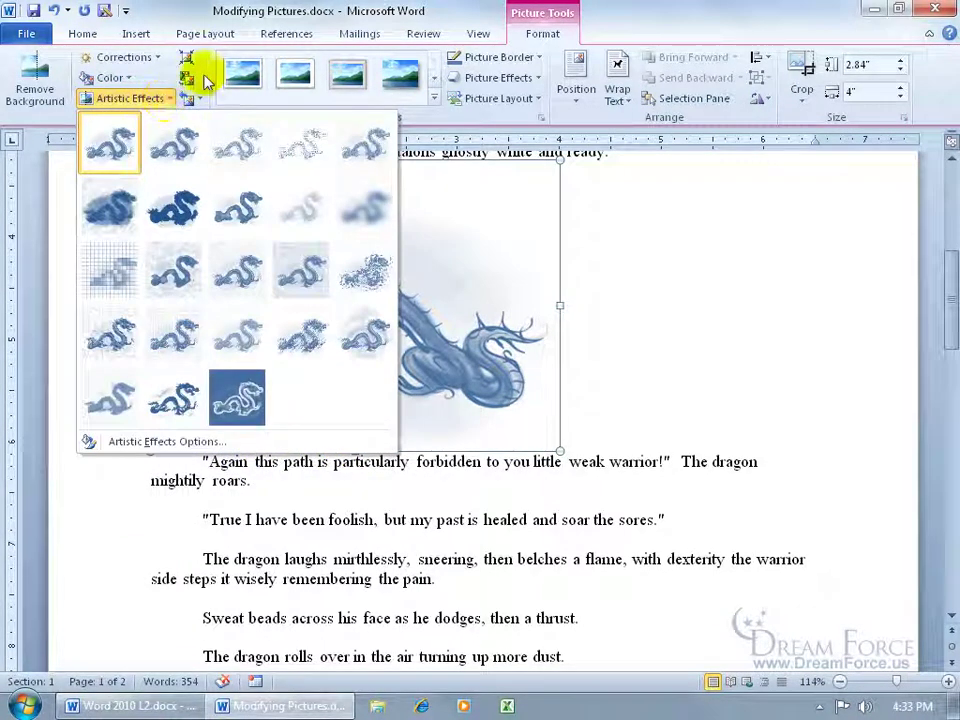
click(200, 73)
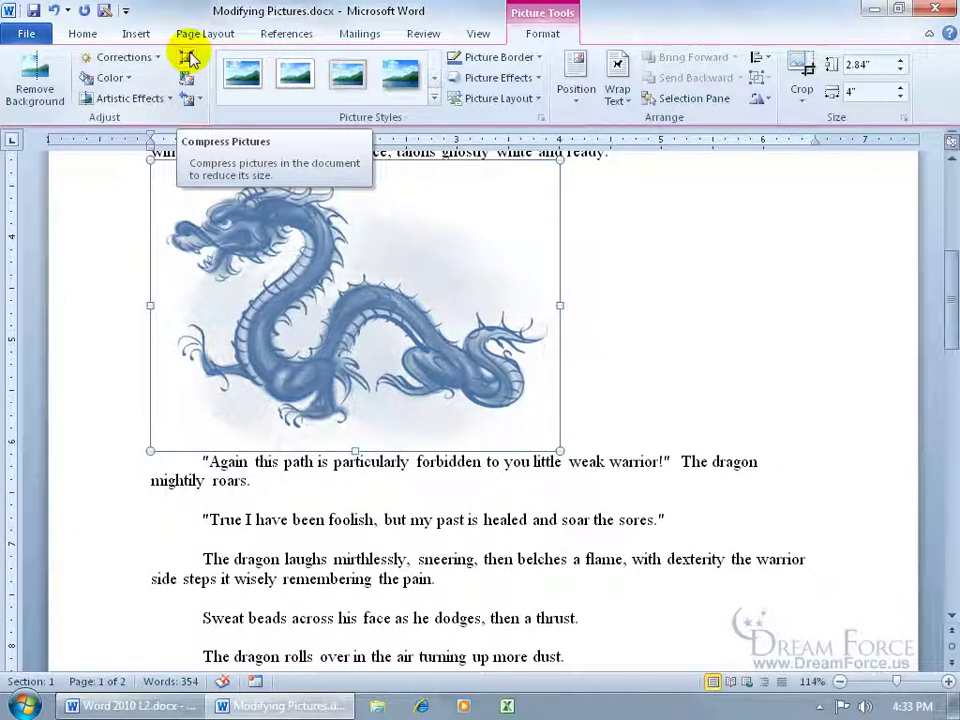
Step: Compress just this dragon picture using document resolution and deleting cropped areas
click(187, 57)
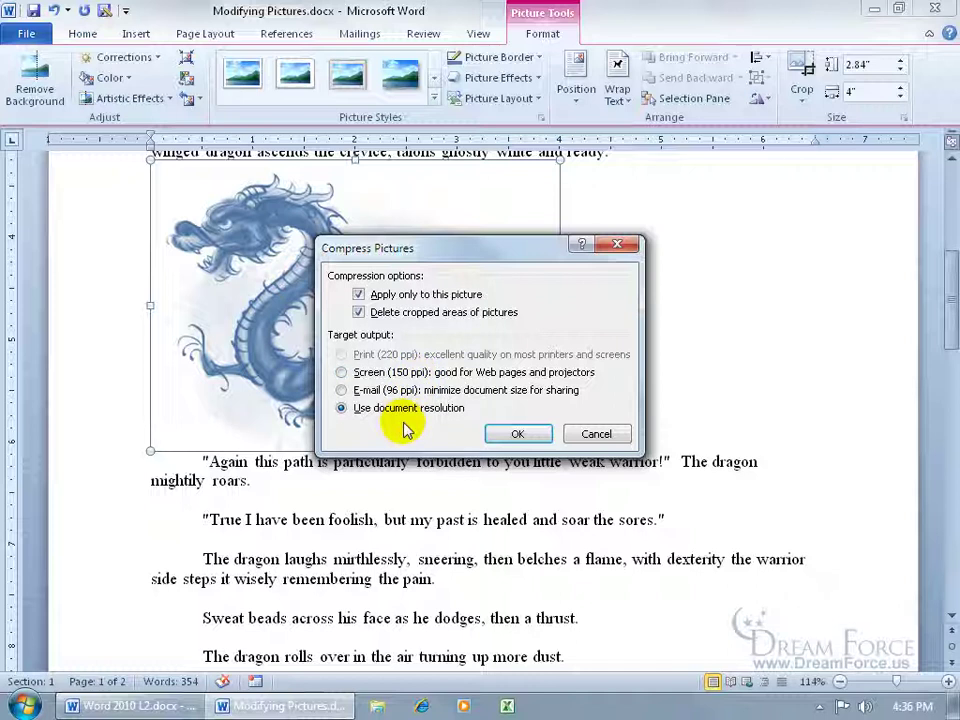
click(516, 434)
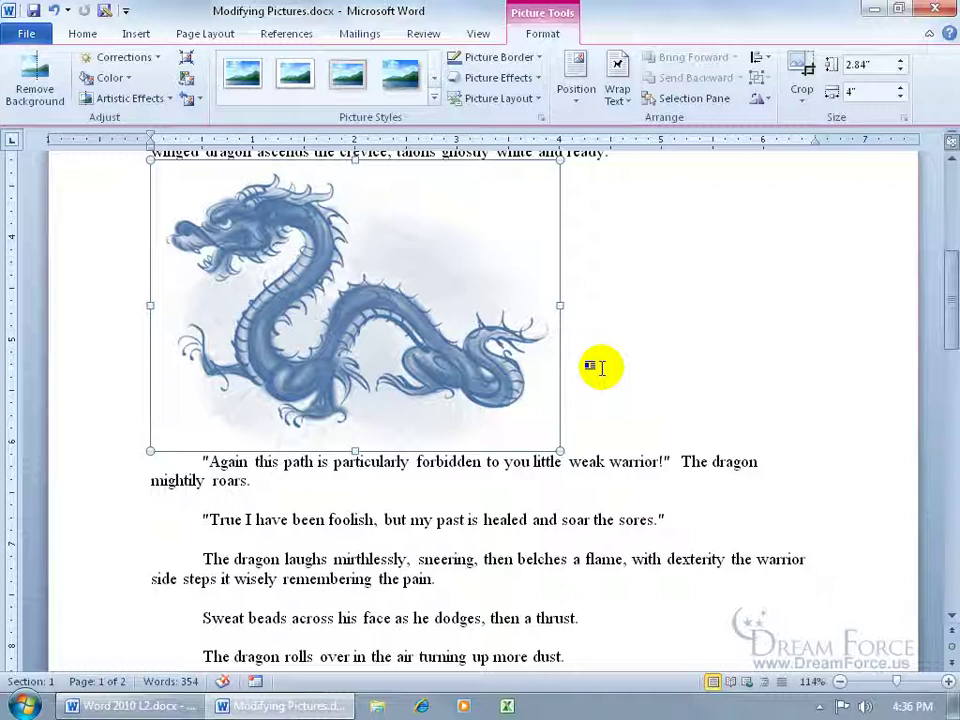
Step: Resize the dragon picture from its bottom-right corner to 1.67" high by 2.36" wide
drag(949, 302, 953, 287)
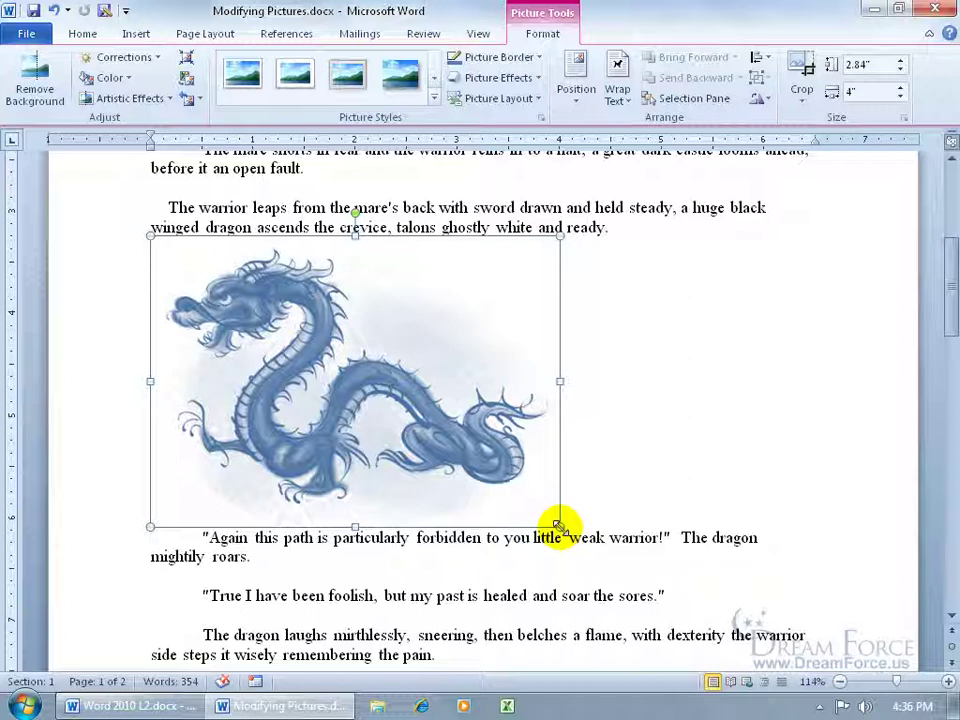
drag(558, 524, 390, 405)
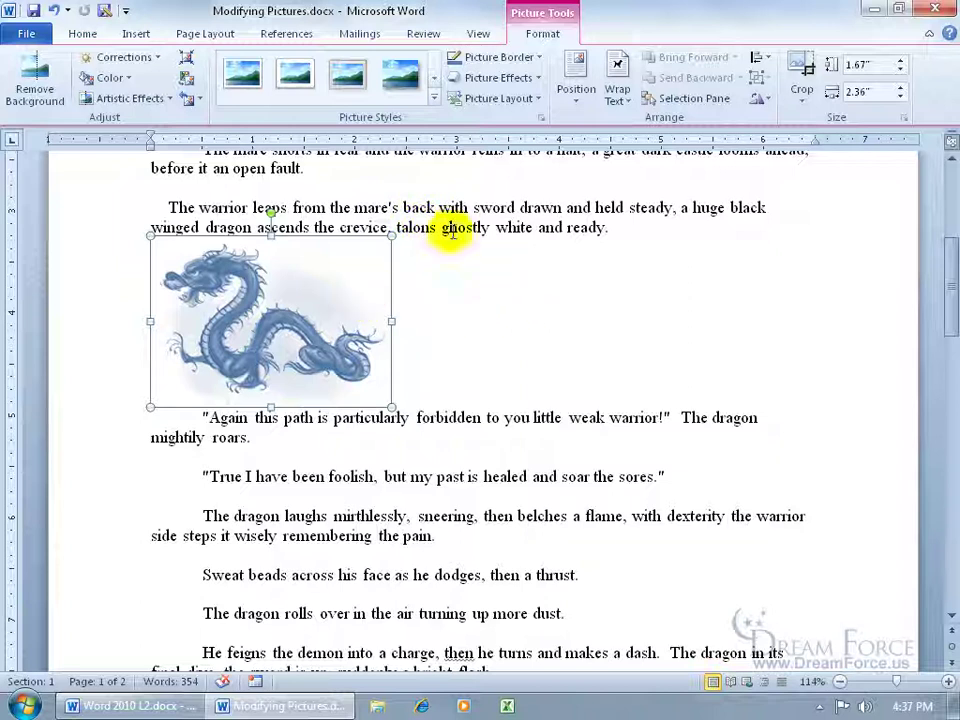
Step: Apply Tight text wrapping to the dragon picture, then deselect it to view the wrap
click(620, 100)
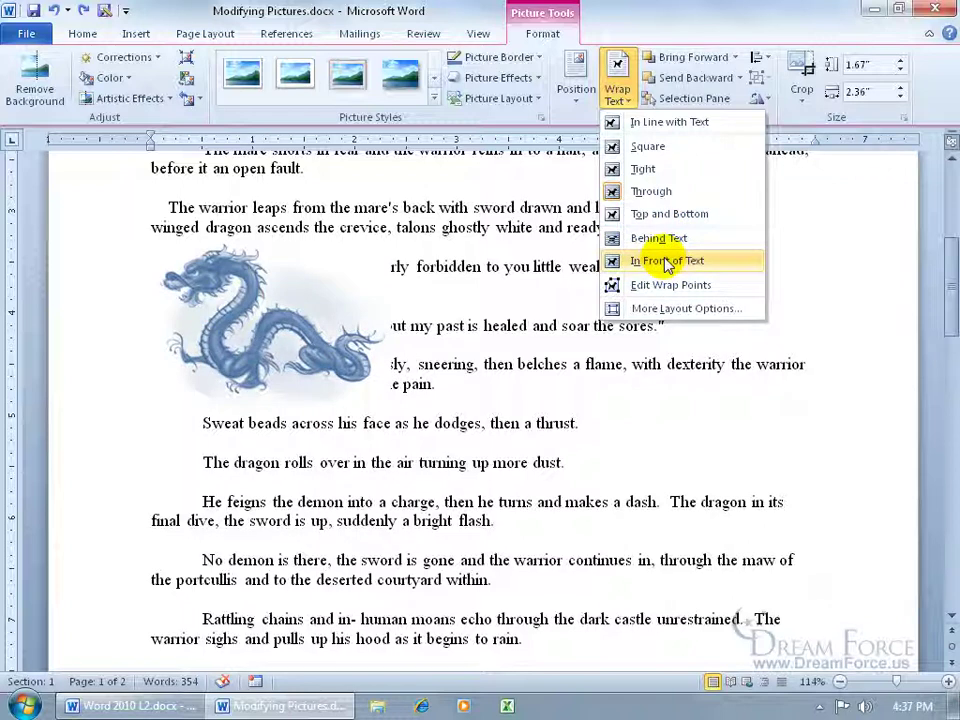
click(643, 169)
click(575, 296)
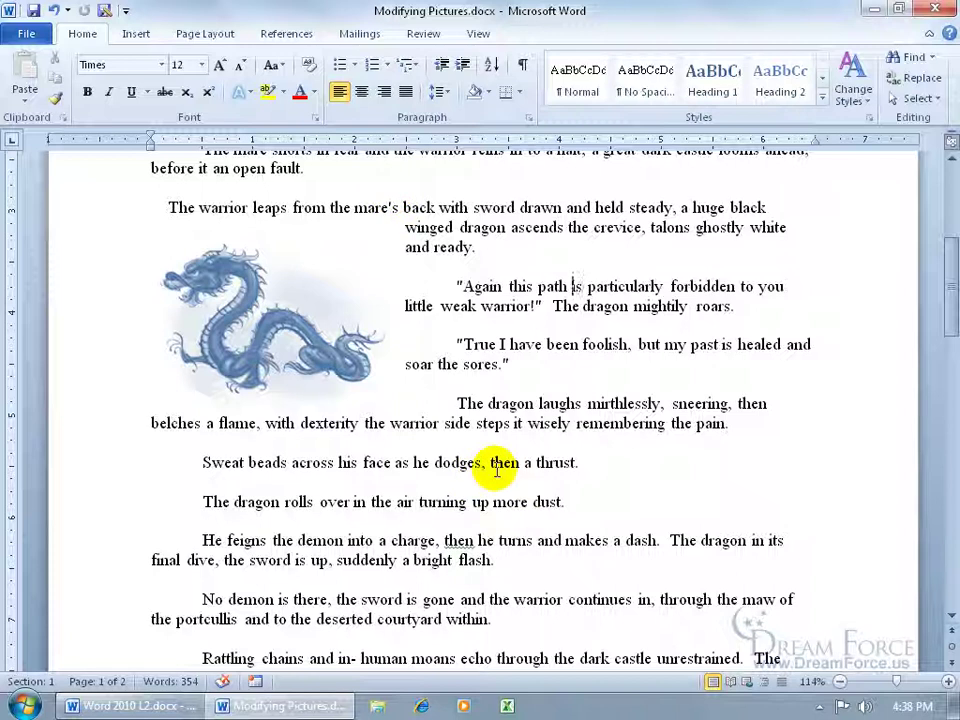
Step: In the picture's layout options, set the right distance from text to 1 inch
click(283, 354)
right_click(283, 354)
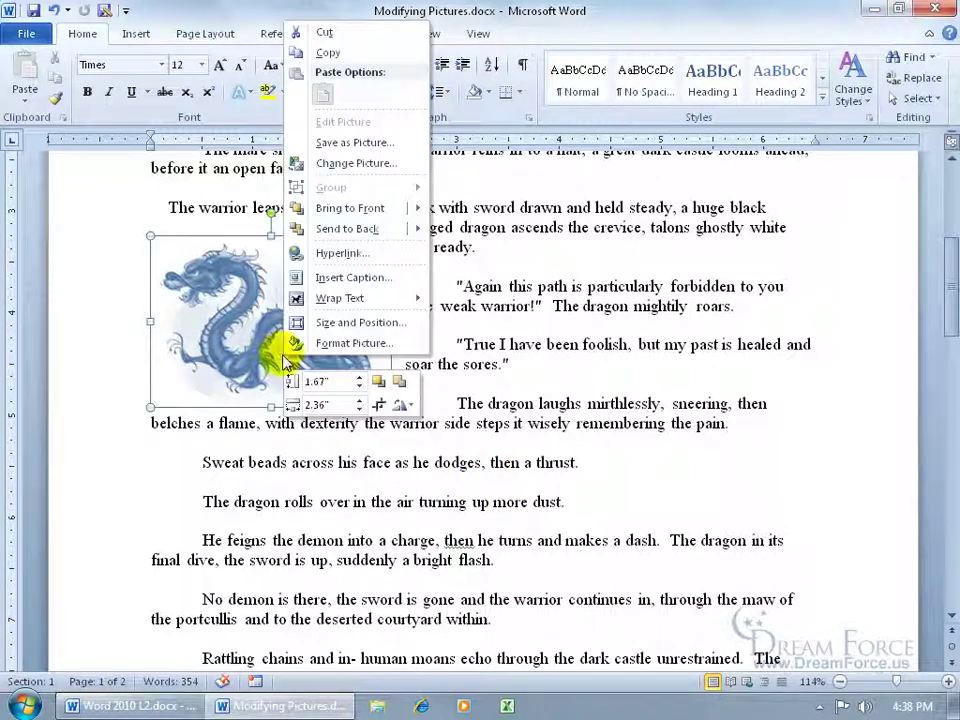
mouse_move(338, 300)
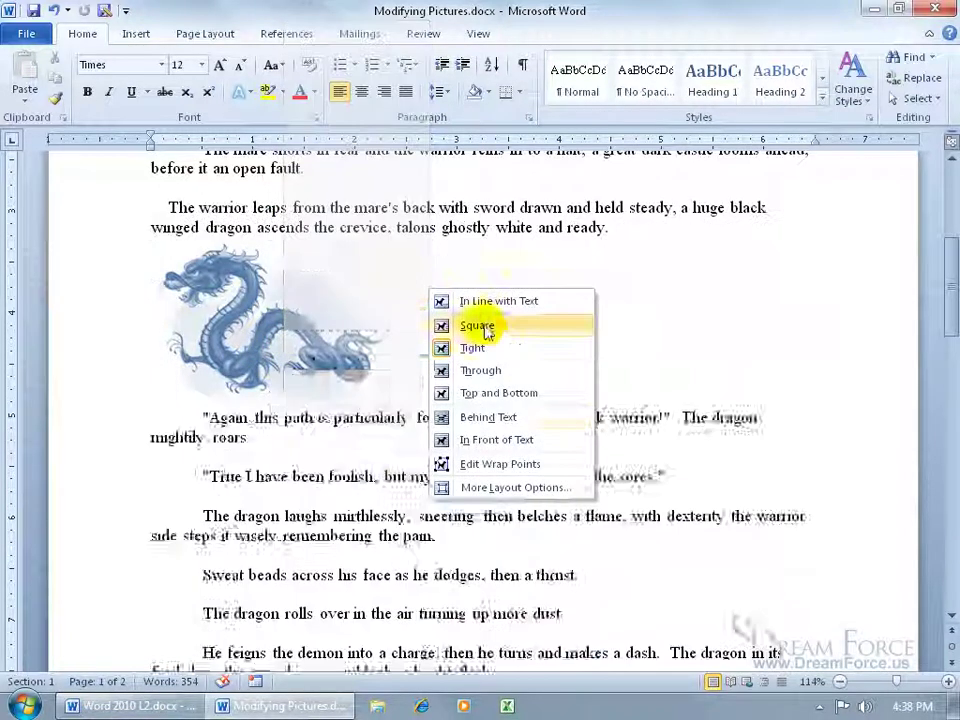
click(505, 488)
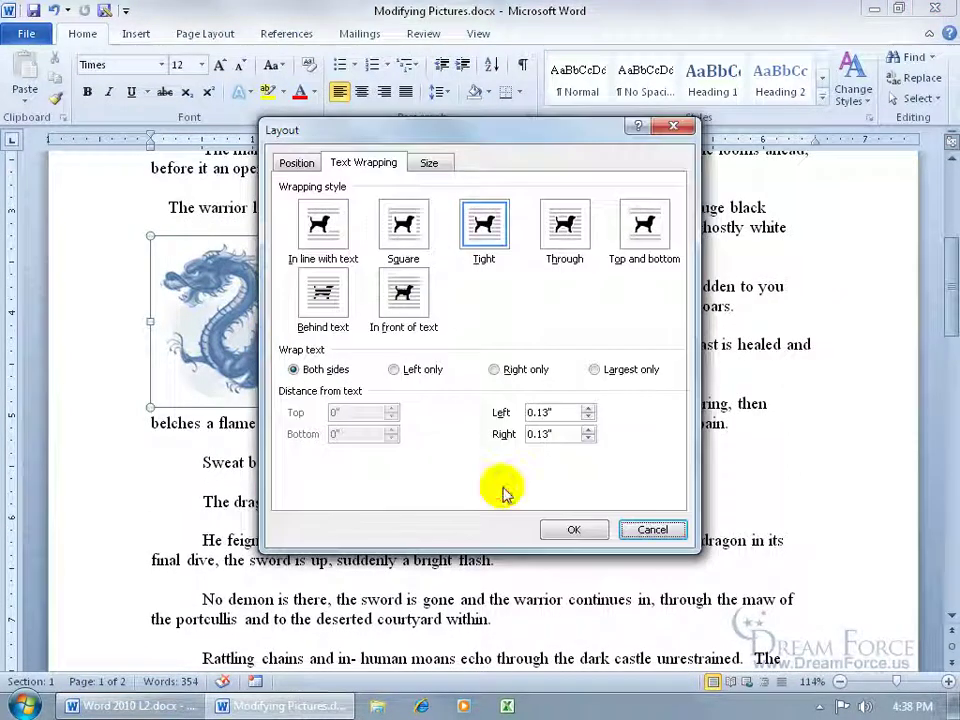
click(588, 438)
click(588, 430)
click(588, 429)
click(588, 429)
click(588, 429)
click(574, 529)
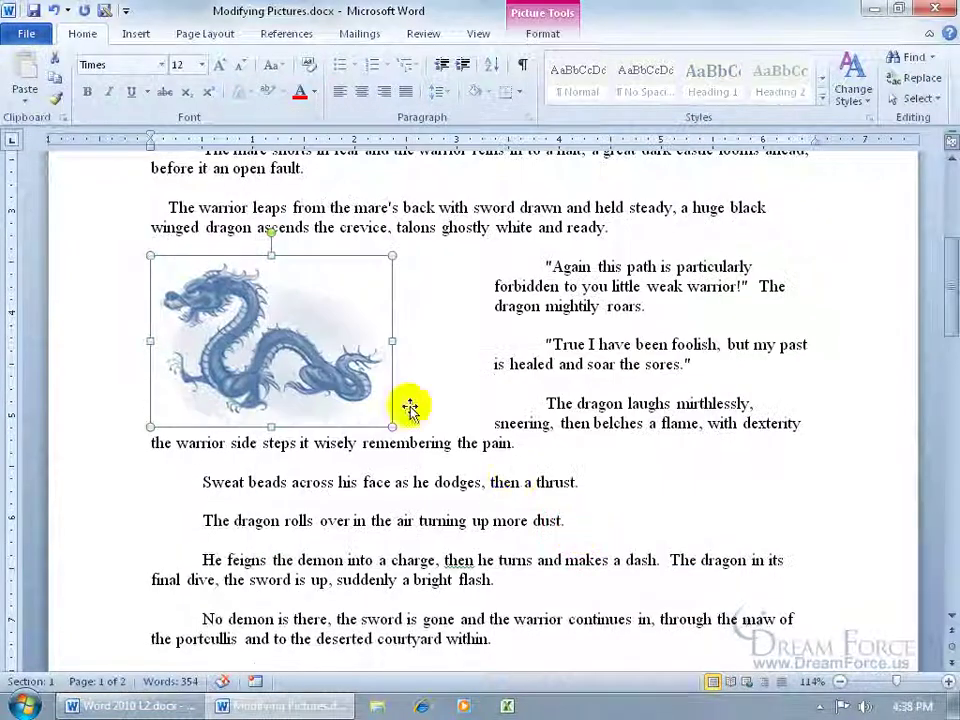